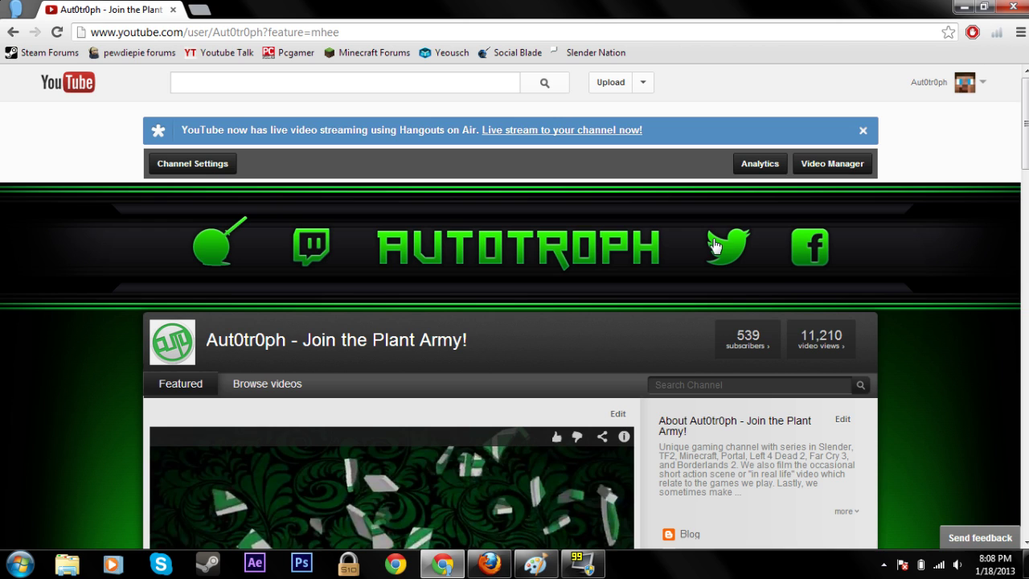
# Open two of the channel banner's icon links (Twitter, Facebook) in background tabs, then close both tabs.
pyautogui.scroll(-2, 620, 268)
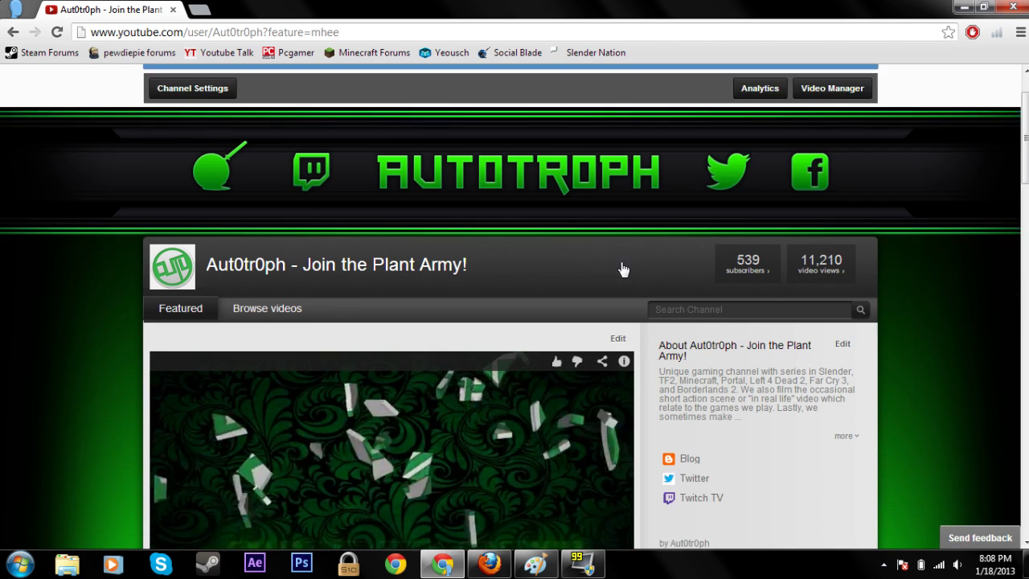
pyautogui.scroll(2, 595, 264)
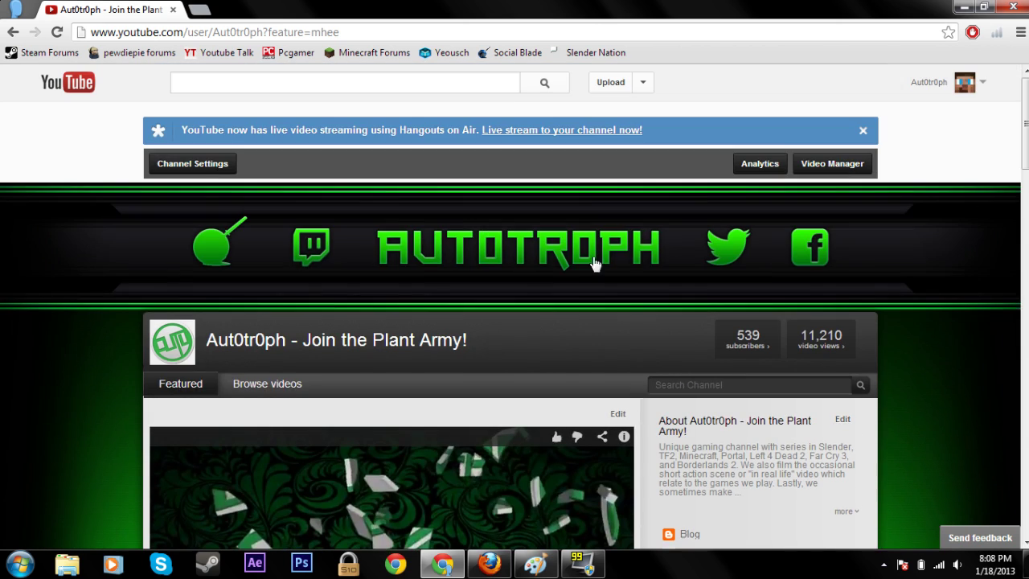
pyautogui.middleClick(741, 249)
pyautogui.middleClick(809, 250)
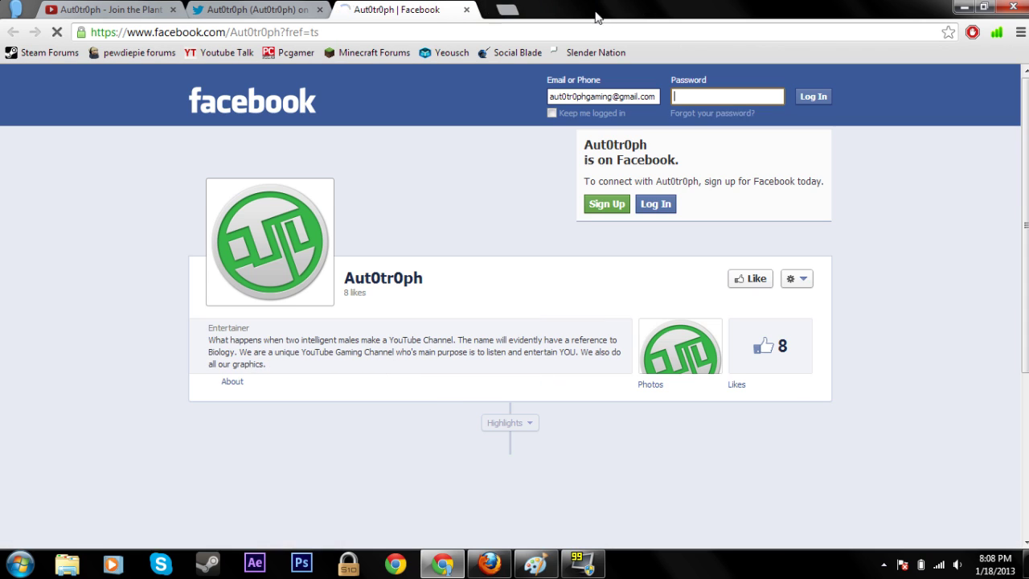
pyautogui.click(466, 9)
pyautogui.click(320, 10)
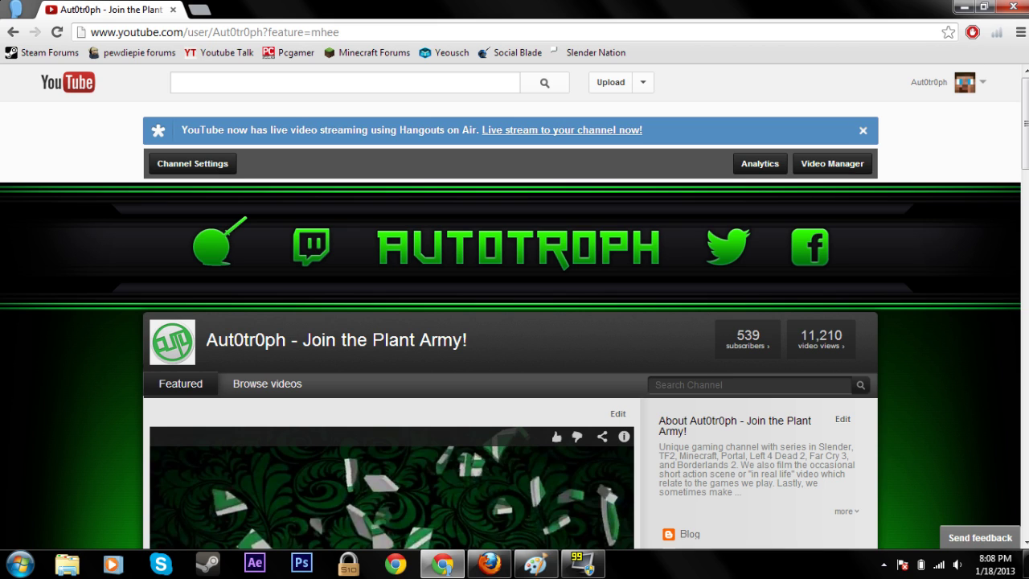
pyautogui.scroll(-1, 721, 295)
pyautogui.scroll(1, 731, 309)
# Minimize Chrome, restore Paint and show its Recent pictures list.
pyautogui.click(961, 8)
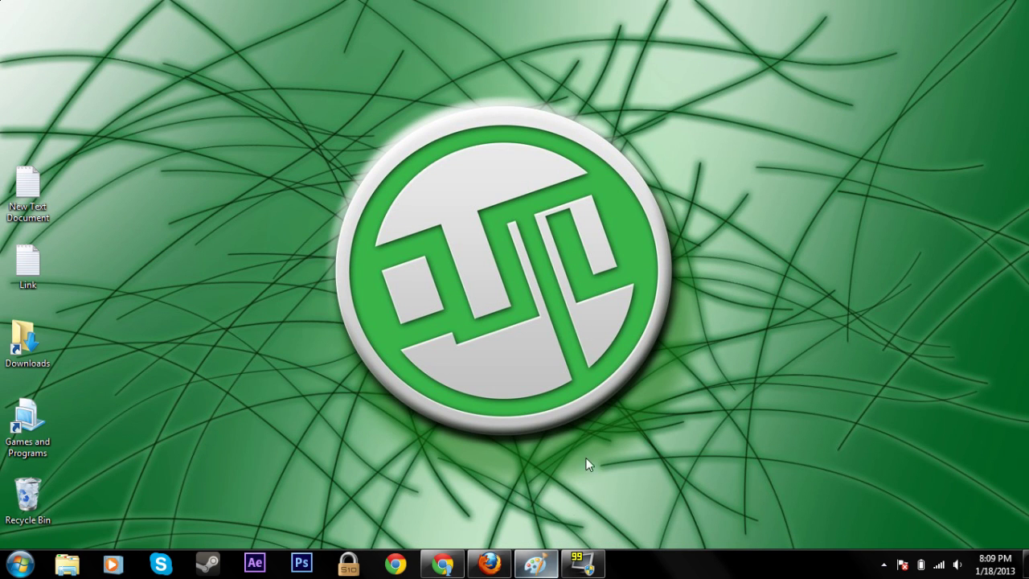
pyautogui.click(540, 562)
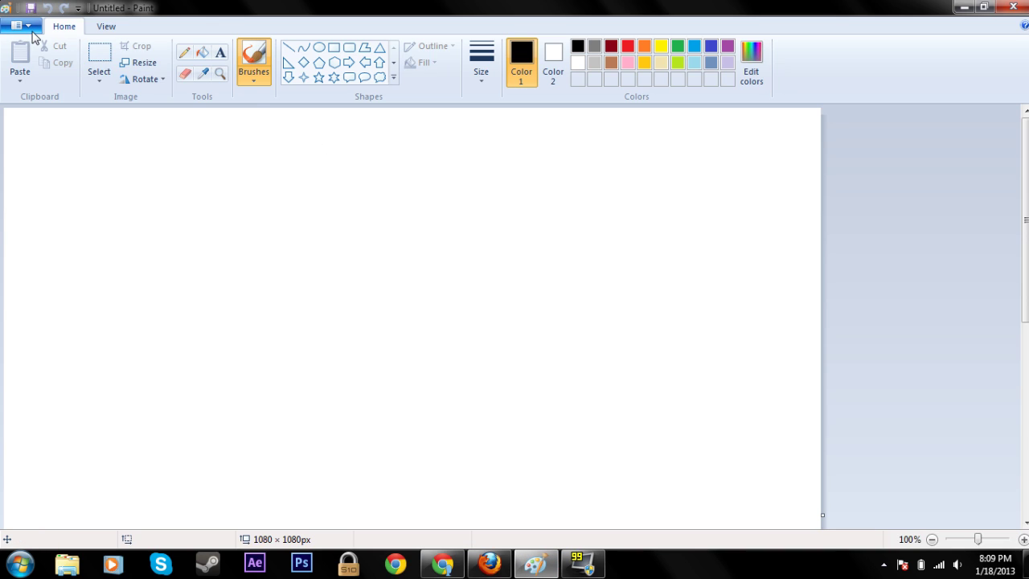
pyautogui.click(32, 29)
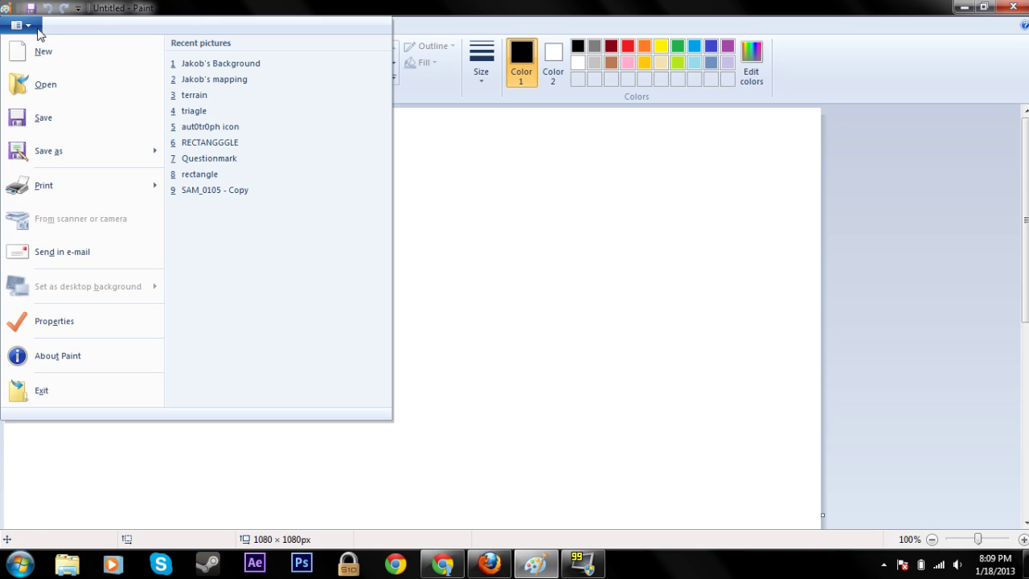
# Open the 2000 × 1131px channel background image from Recent pictures.
pyautogui.click(266, 65)
pyautogui.scroll(-3, 604, 404)
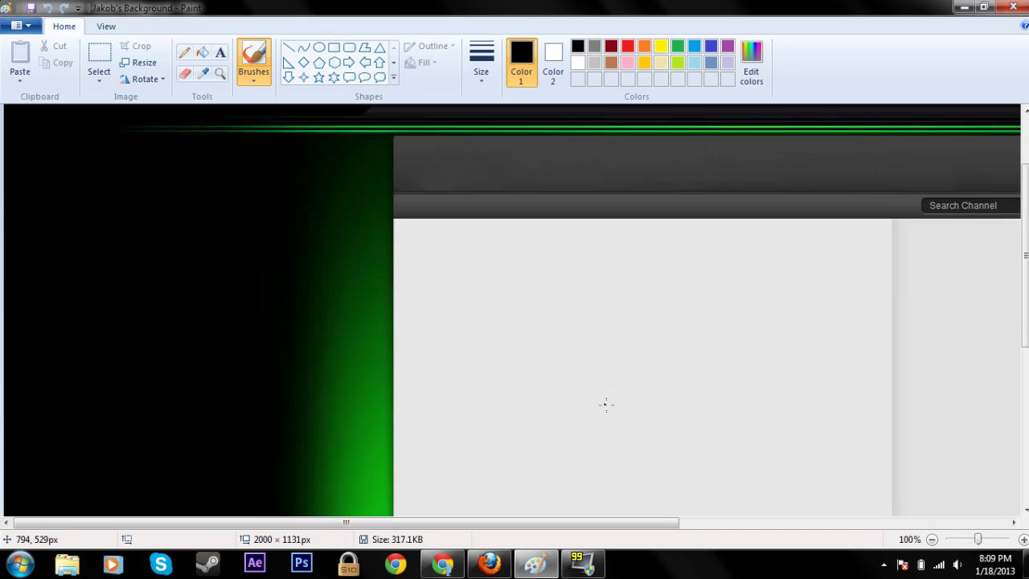
pyautogui.scroll(3, 632, 466)
pyautogui.moveTo(607, 522); pyautogui.dragTo(756, 521)
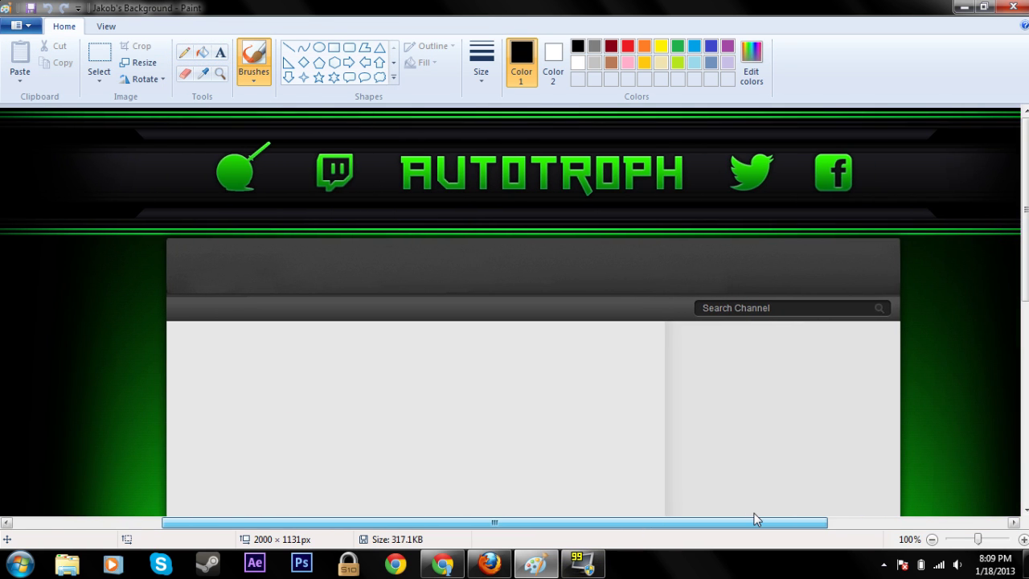
# Cut the AUTOTROPH icon banner strip out of the top of the image.
pyautogui.click(99, 58)
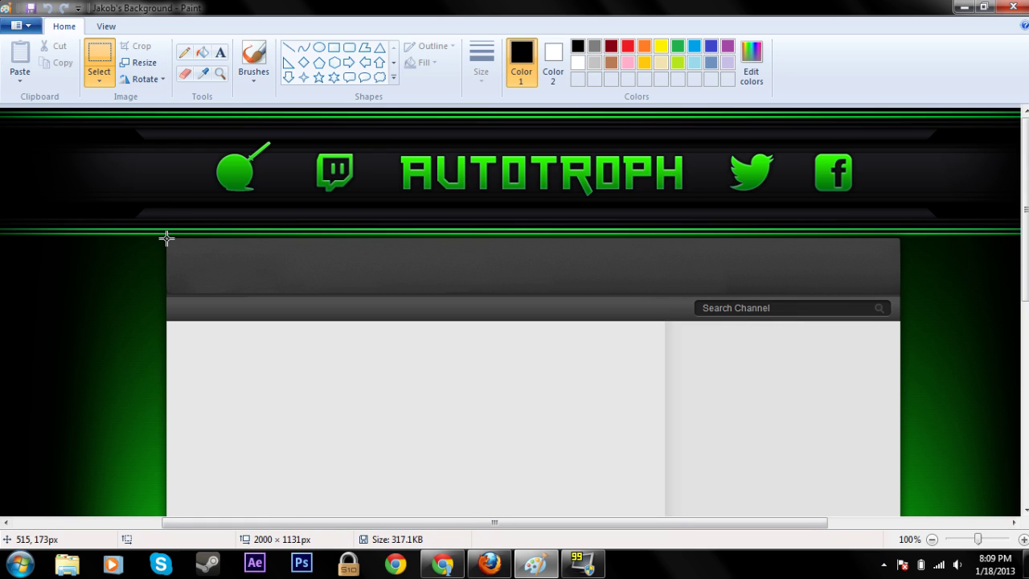
pyautogui.moveTo(167, 238); pyautogui.dragTo(900, 107)
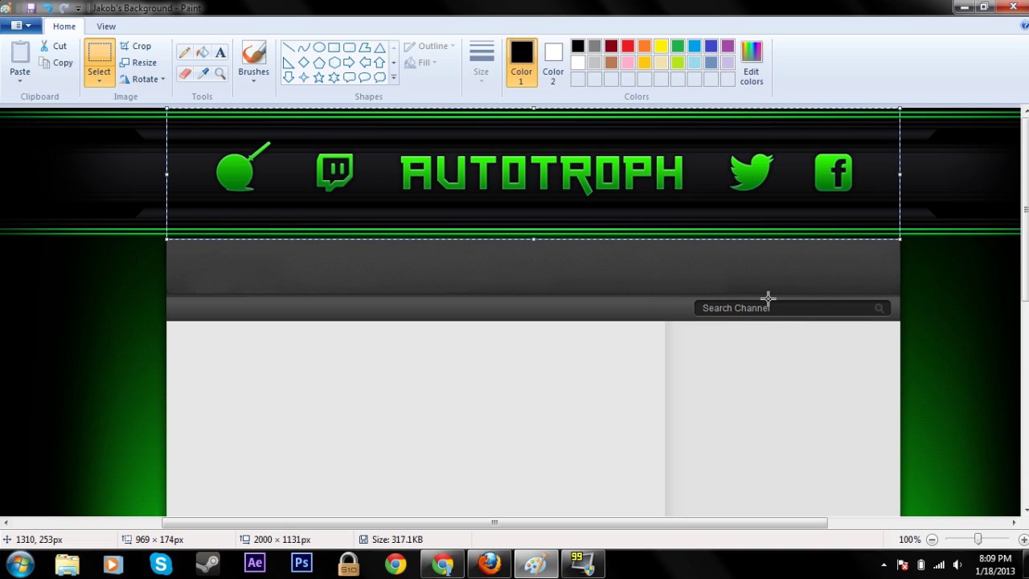
pyautogui.hotkey('ctrl', 'x')
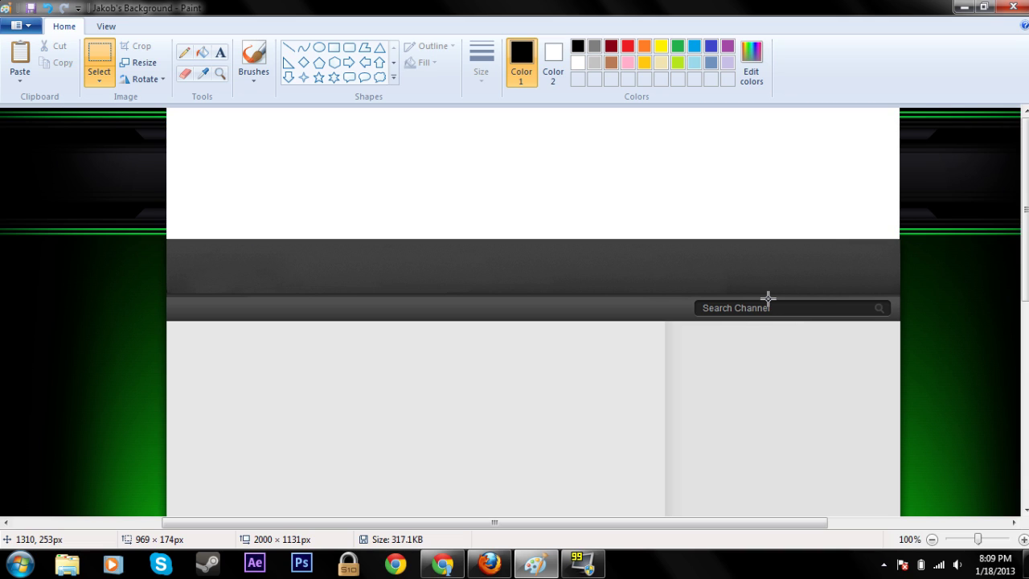
# Paste the cut banner into a new unsaved image and crop it to 969 × 174px.
pyautogui.click(26, 29)
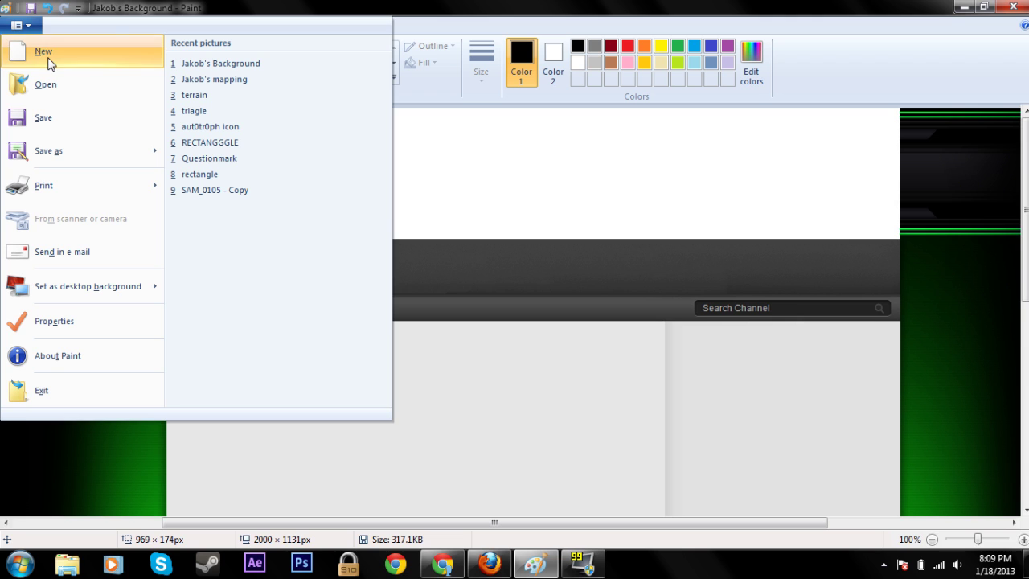
pyautogui.click(45, 55)
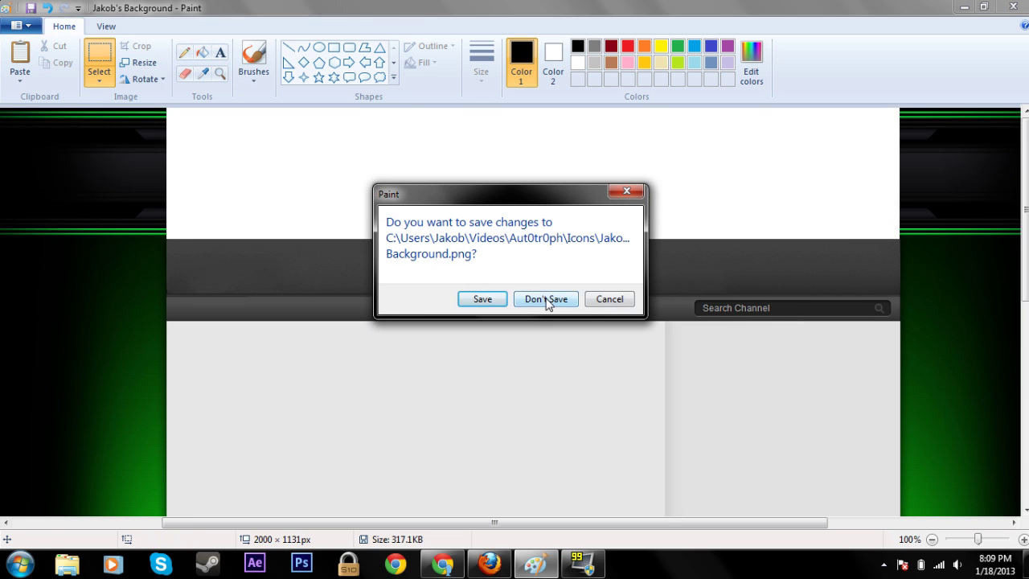
pyautogui.click(547, 299)
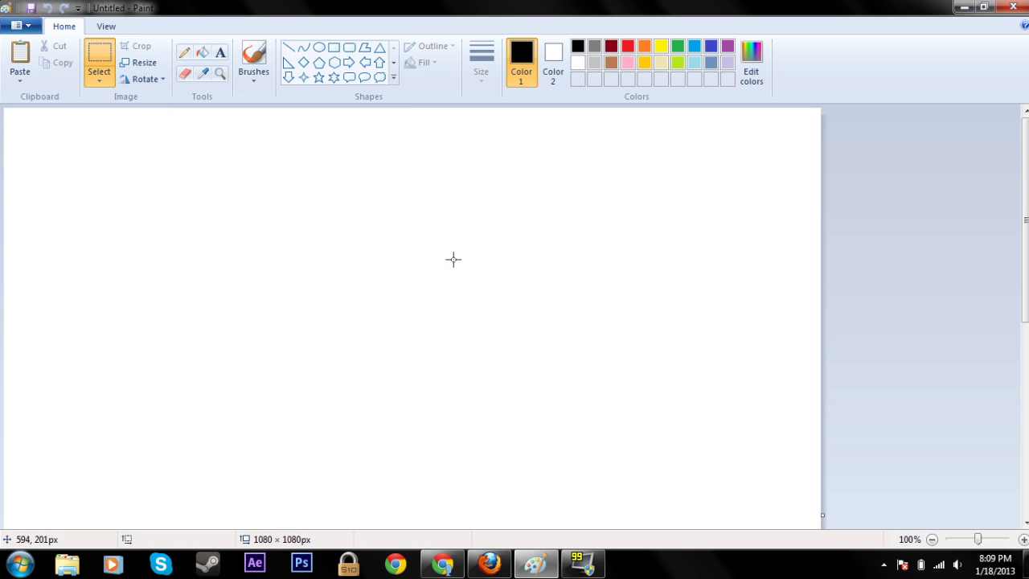
pyautogui.hotkey('ctrl', 'v')
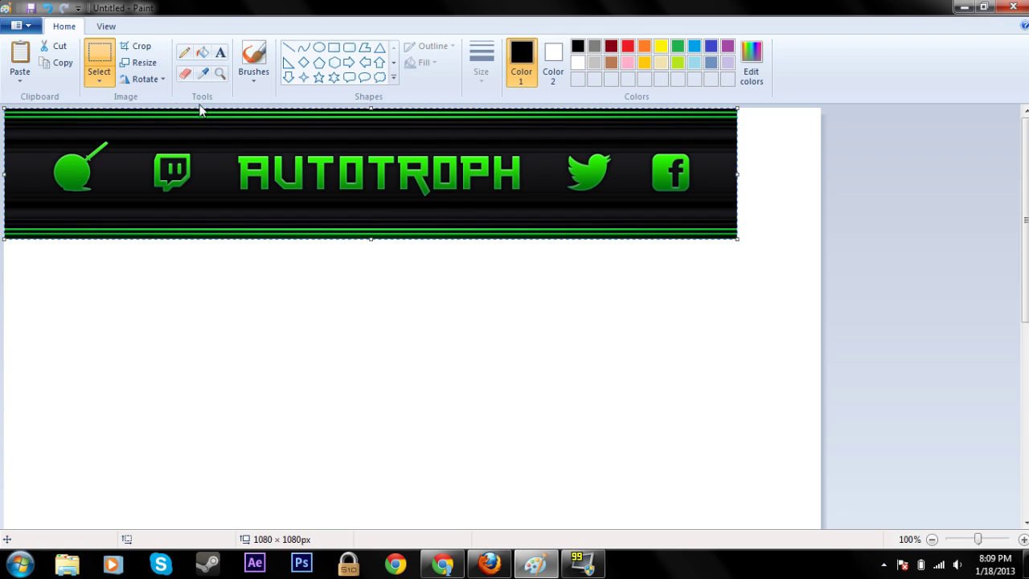
pyautogui.click(138, 47)
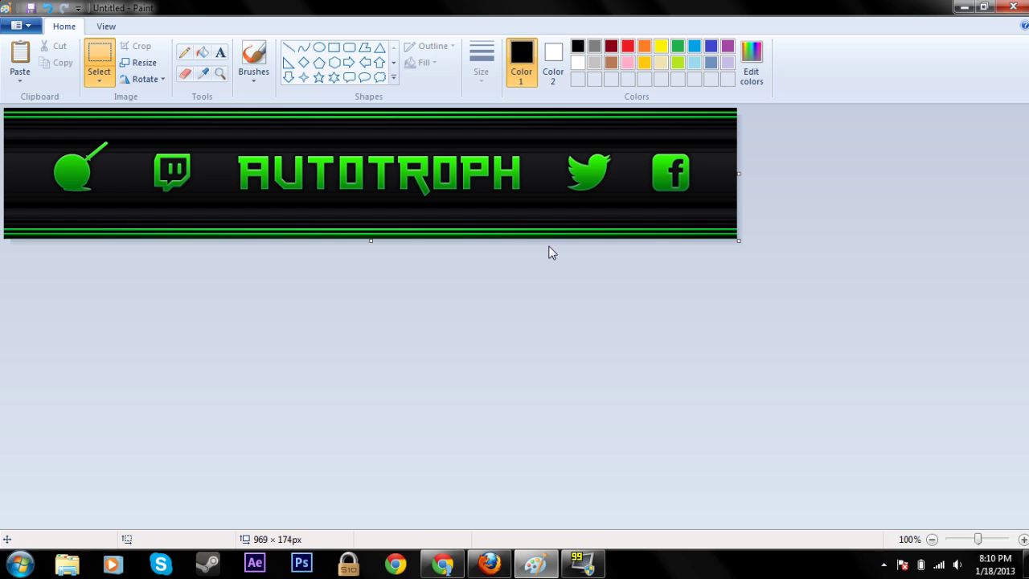
# Save the banner image as 'banner' in the Pictures library.
pyautogui.click(21, 26)
pyautogui.click(59, 122)
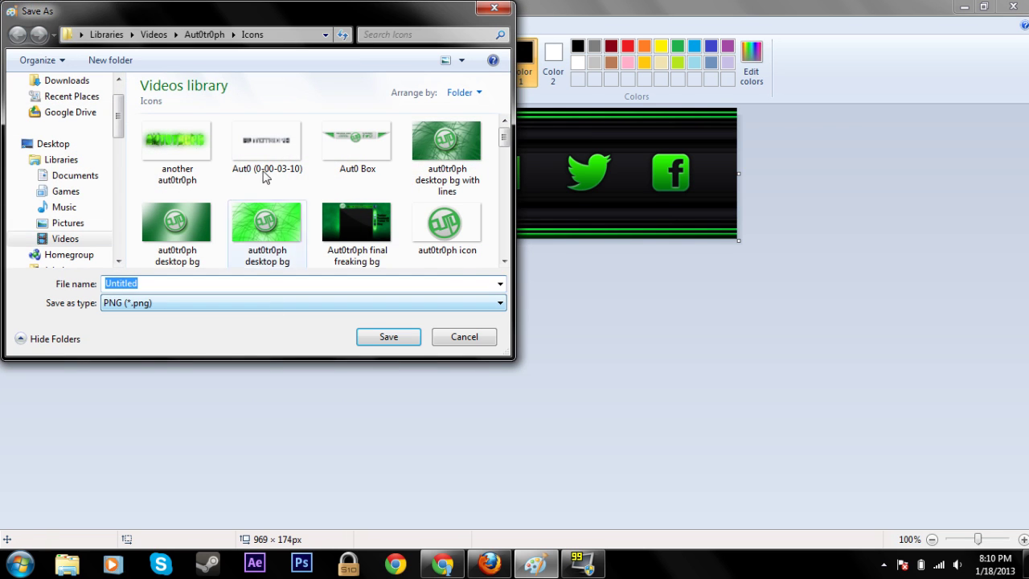
pyautogui.moveTo(315, 14); pyautogui.dragTo(588, 143)
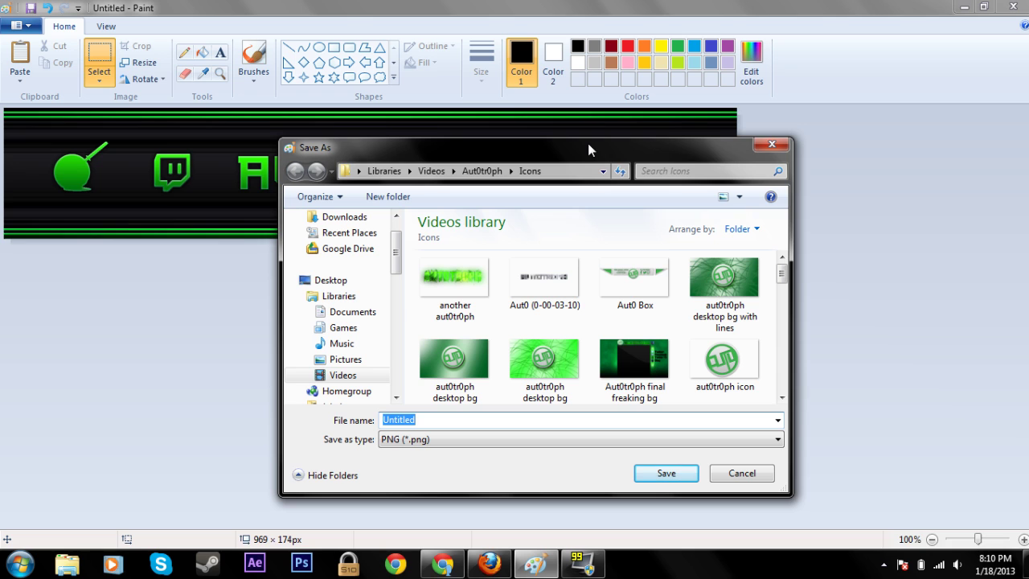
pyautogui.write('banner')
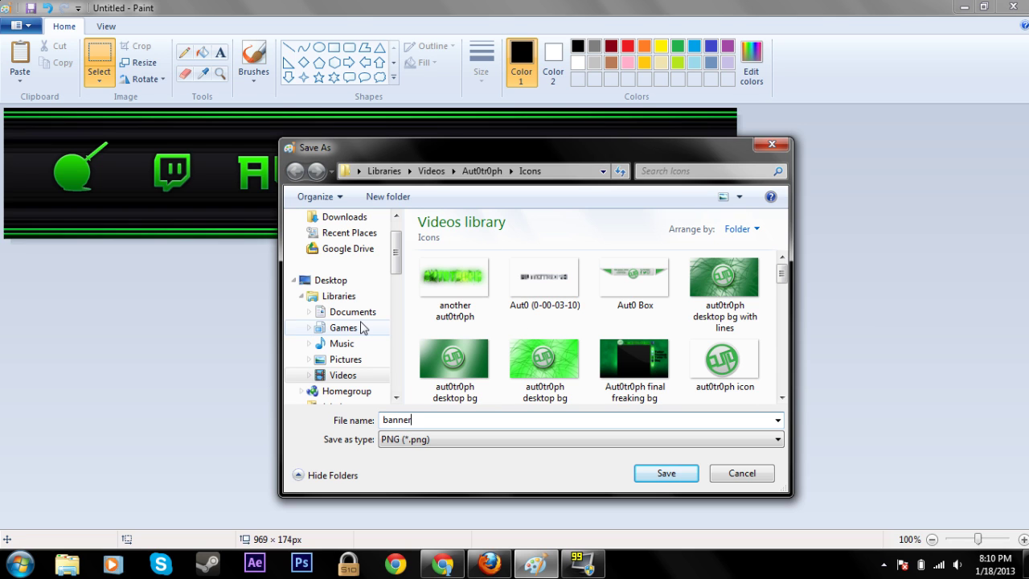
pyautogui.click(342, 360)
pyautogui.click(664, 474)
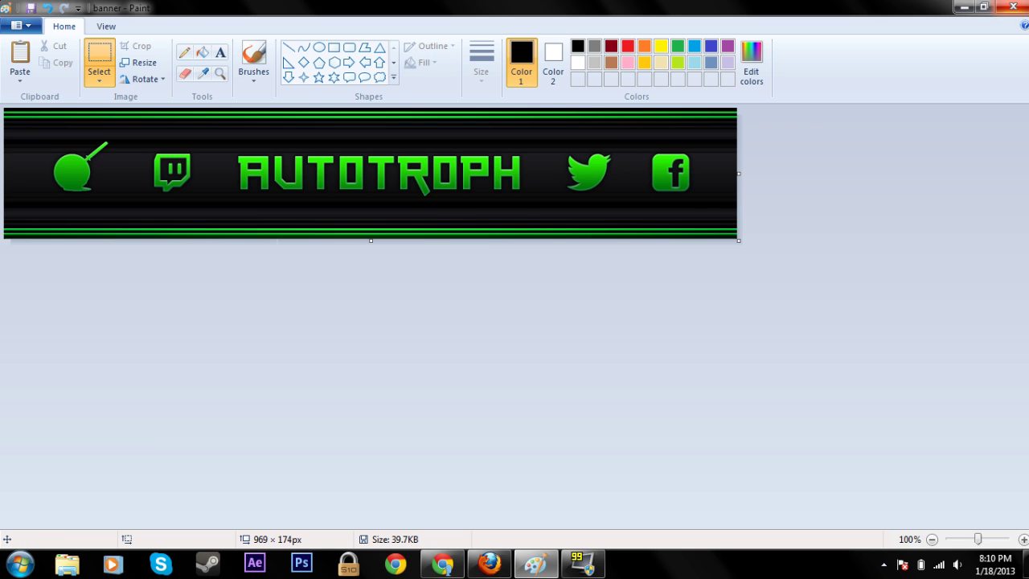
# Close Paint, return to Firefox and search Google for 'image mapping'.
pyautogui.click(1010, 7)
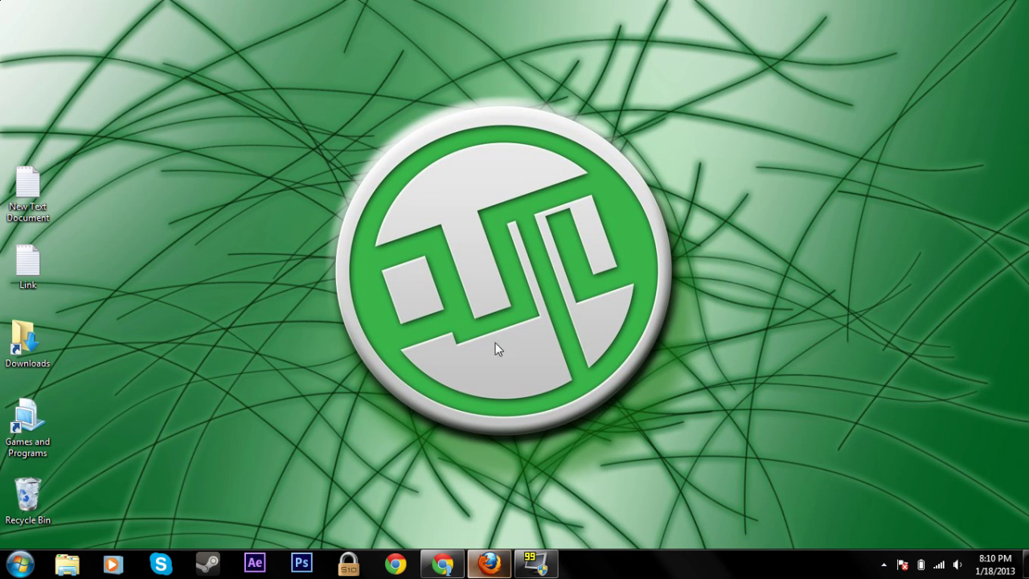
pyautogui.click(489, 563)
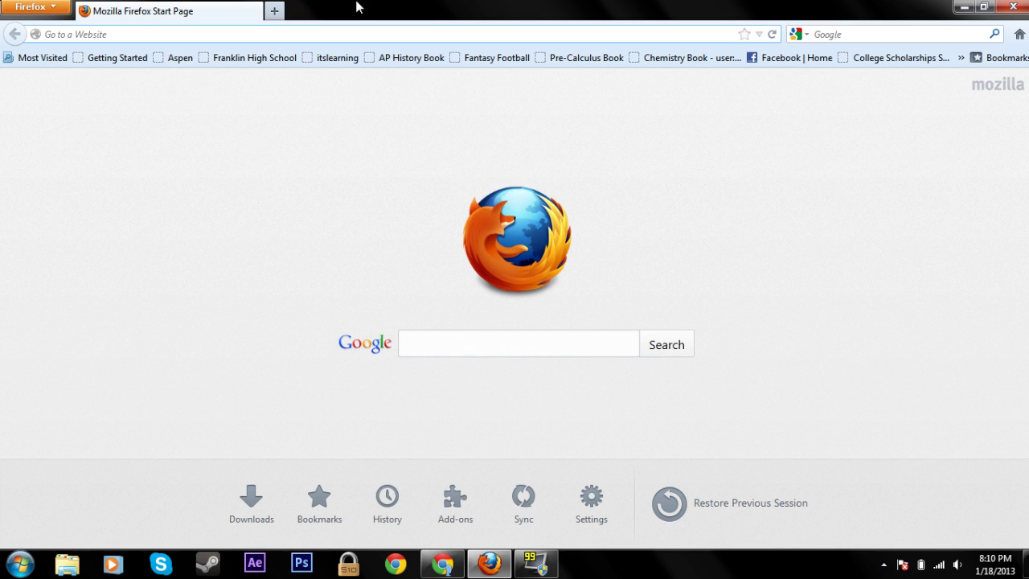
pyautogui.hotkey('ctrl', 'l')
pyautogui.write('image ')
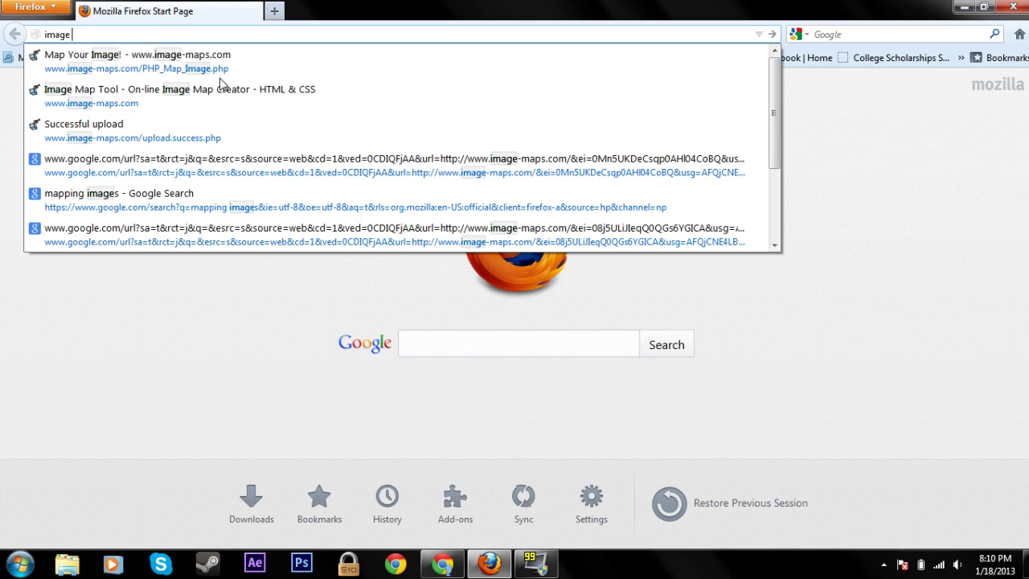
pyautogui.write('mappin')
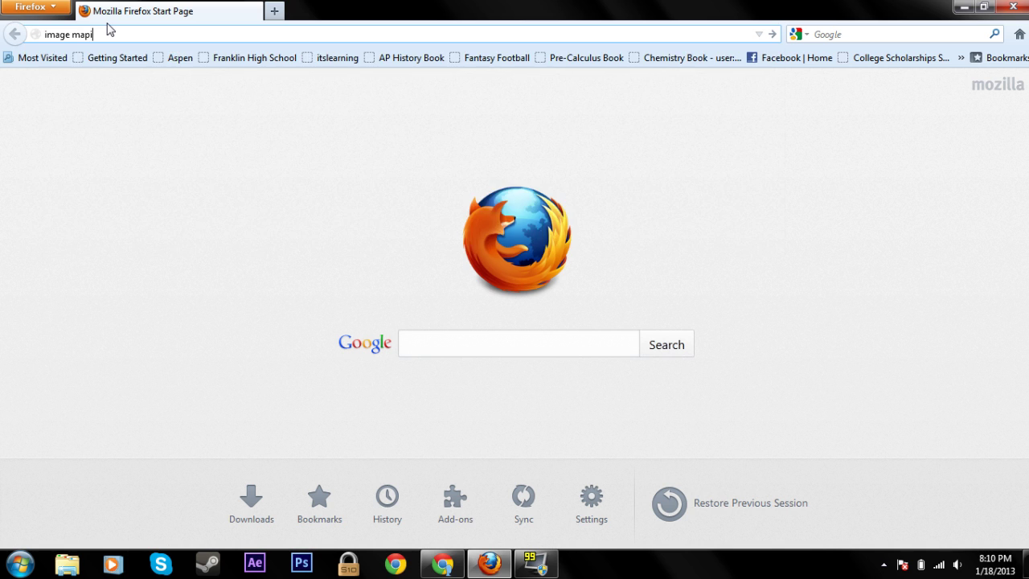
pyautogui.write('g')
pyautogui.press('Return')
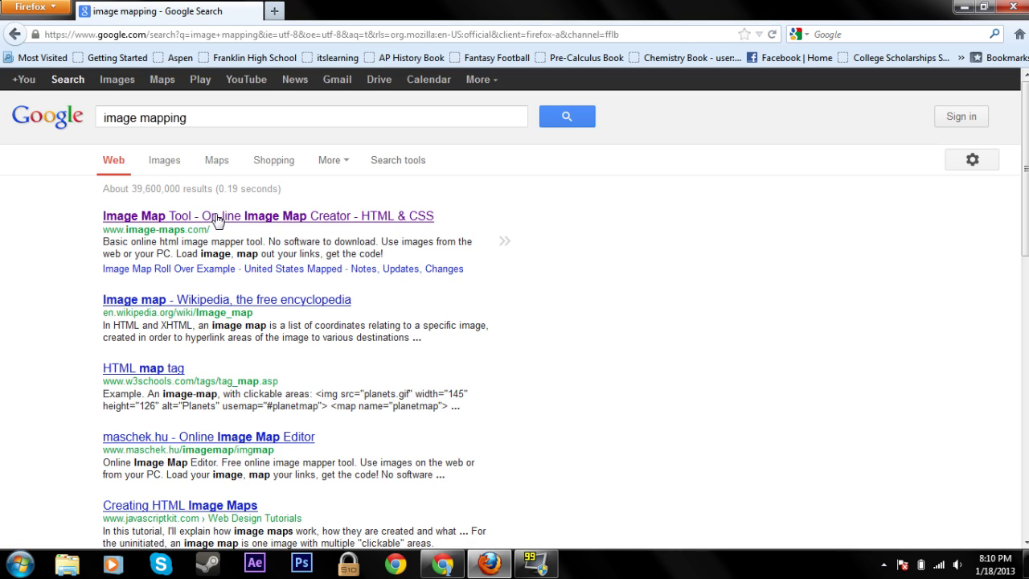
# Open the 'Image Map Tool - On-line Image Map Creator' result on image-maps.com.
pyautogui.click(224, 218)
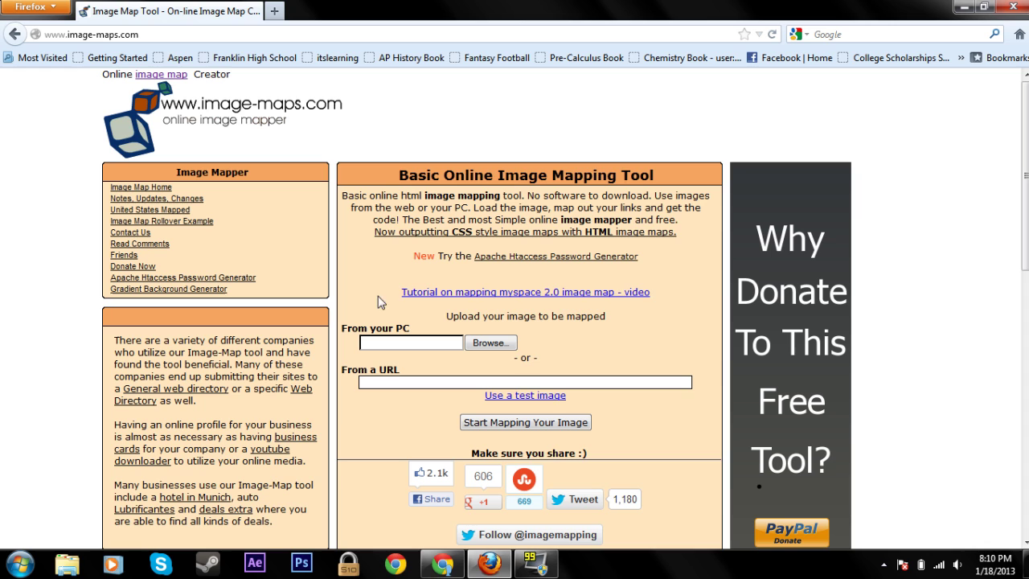
# Upload the banner file from the Pictures library to image-maps.com and start mapping it.
pyautogui.click(491, 342)
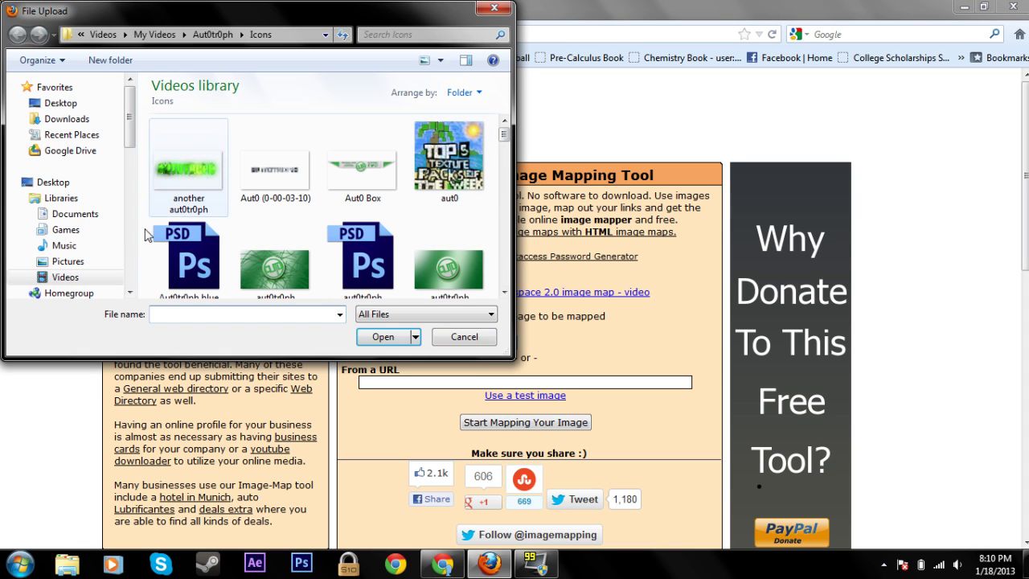
pyautogui.click(68, 262)
pyautogui.scroll(-3, 502, 171)
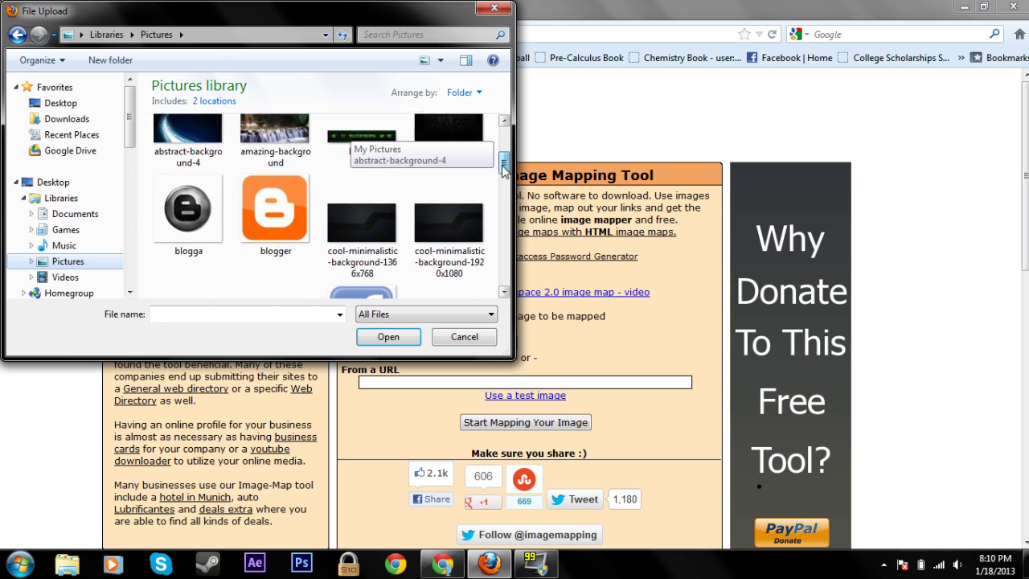
pyautogui.scroll(2, 503, 172)
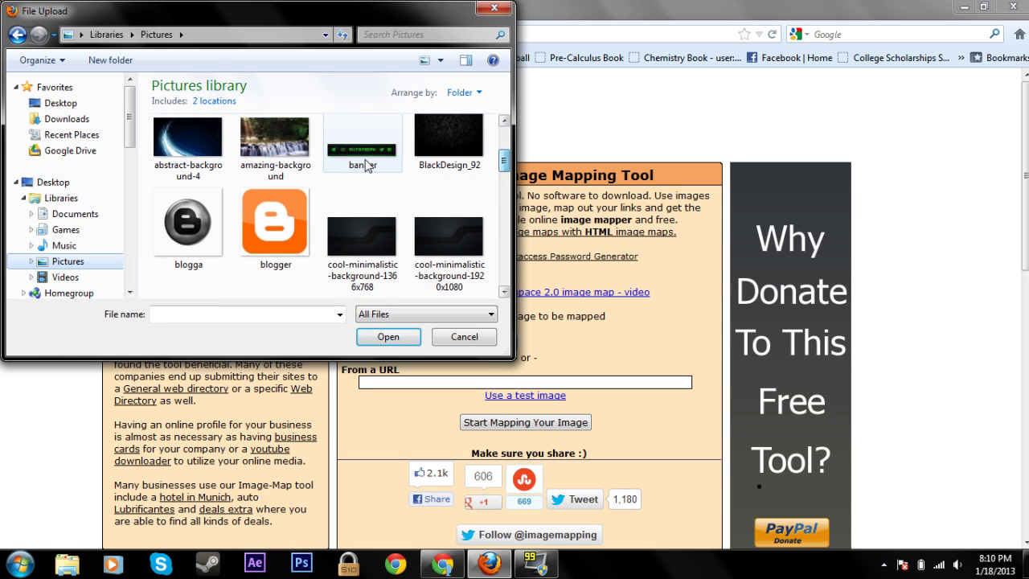
pyautogui.click(361, 157)
pyautogui.click(383, 337)
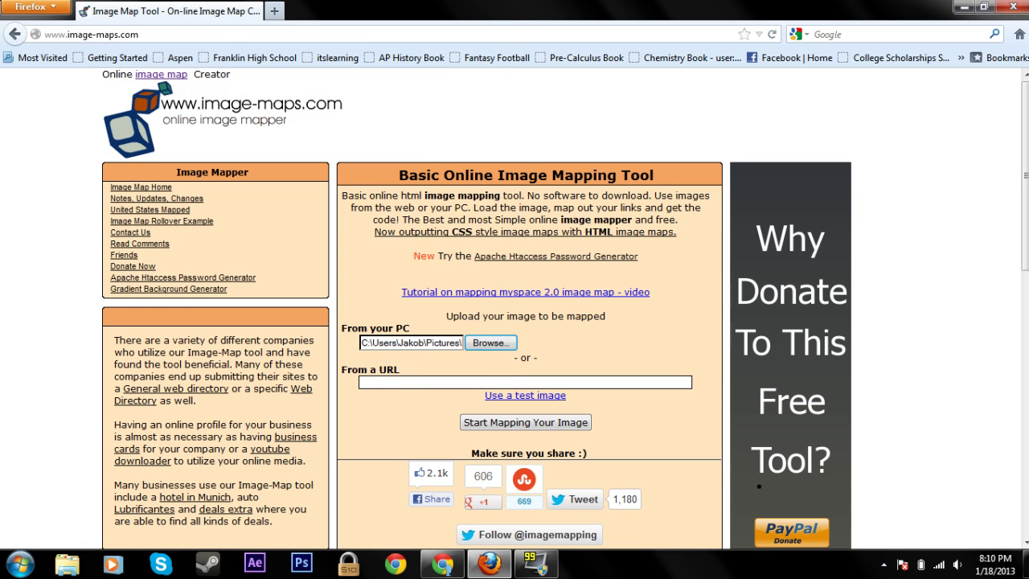
pyautogui.click(543, 425)
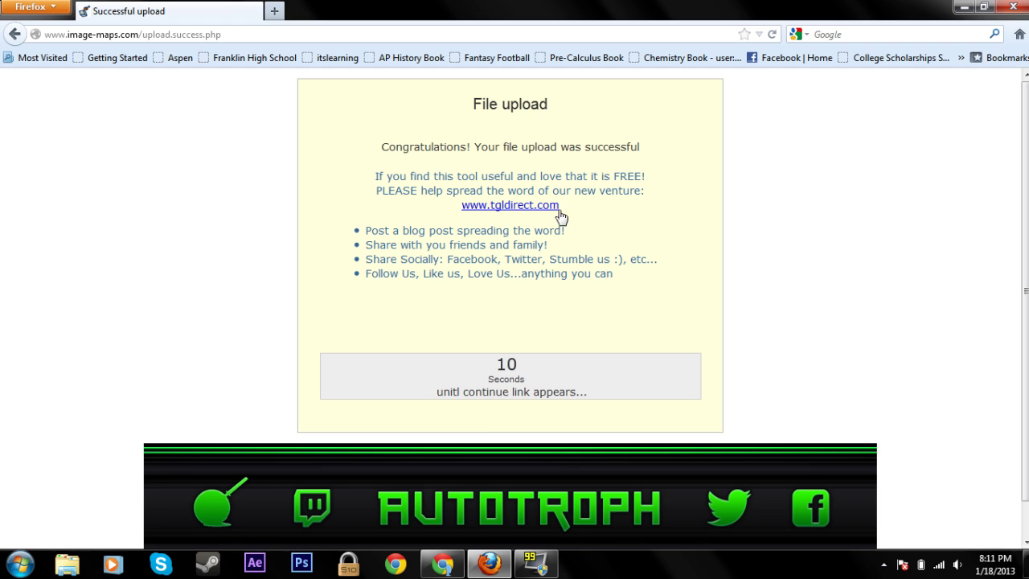
pyautogui.scroll(-1, 499, 421)
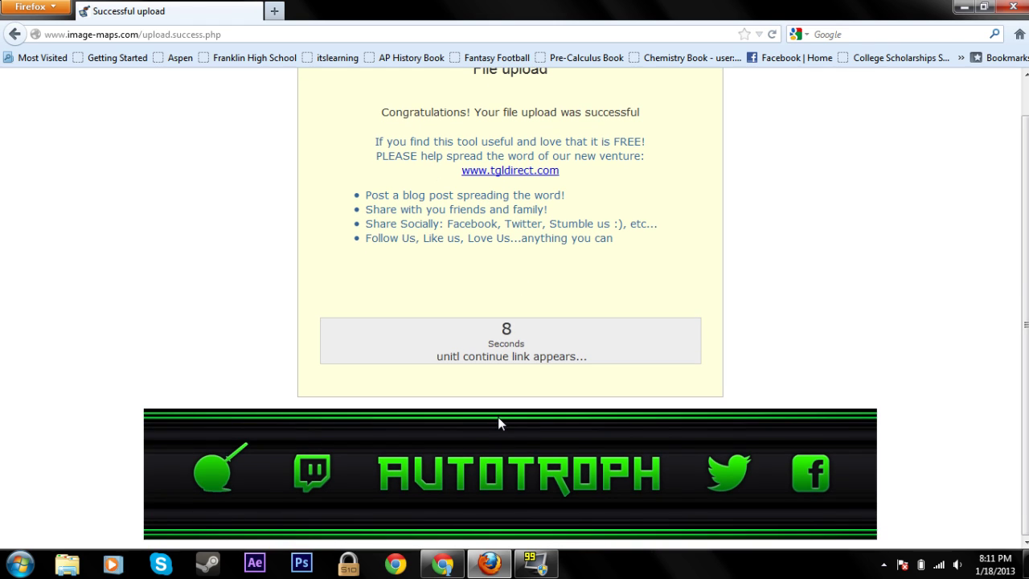
pyautogui.scroll(1, 498, 420)
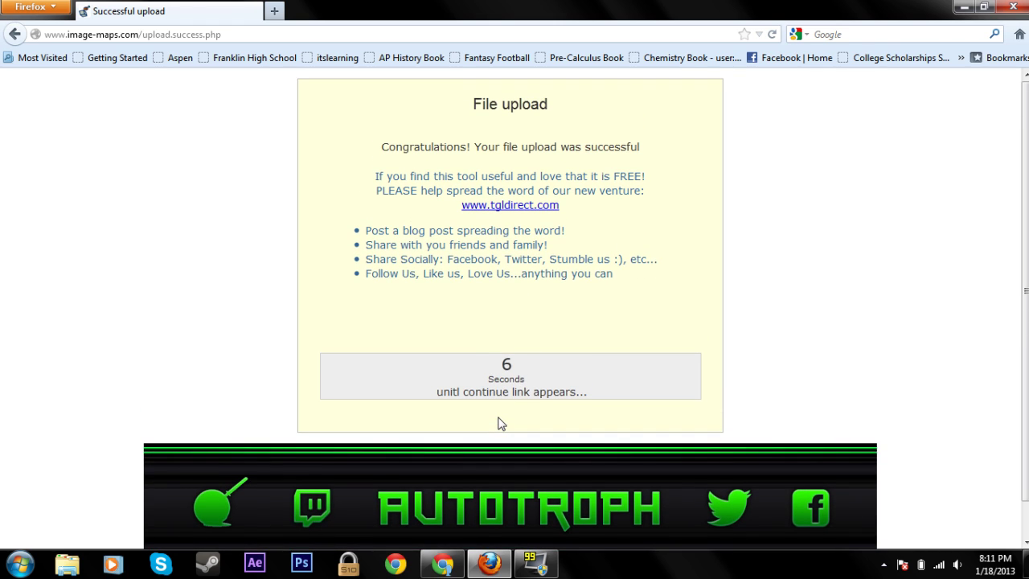
pyautogui.scroll(-1, 499, 423)
pyautogui.scroll(1, 499, 423)
pyautogui.scroll(-1, 499, 424)
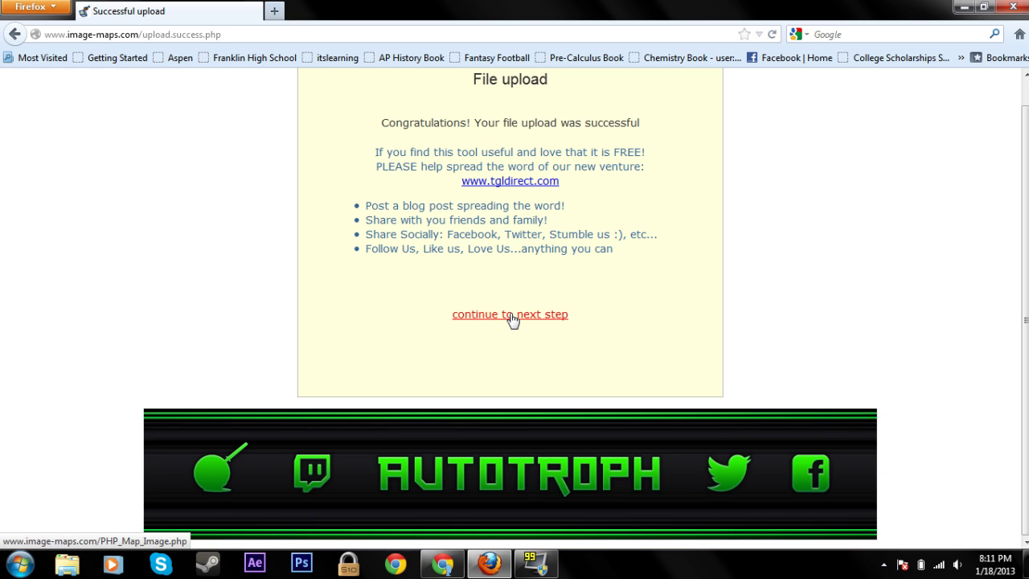
# Continue past the upload countdown into the image map editor.
pyautogui.click(513, 315)
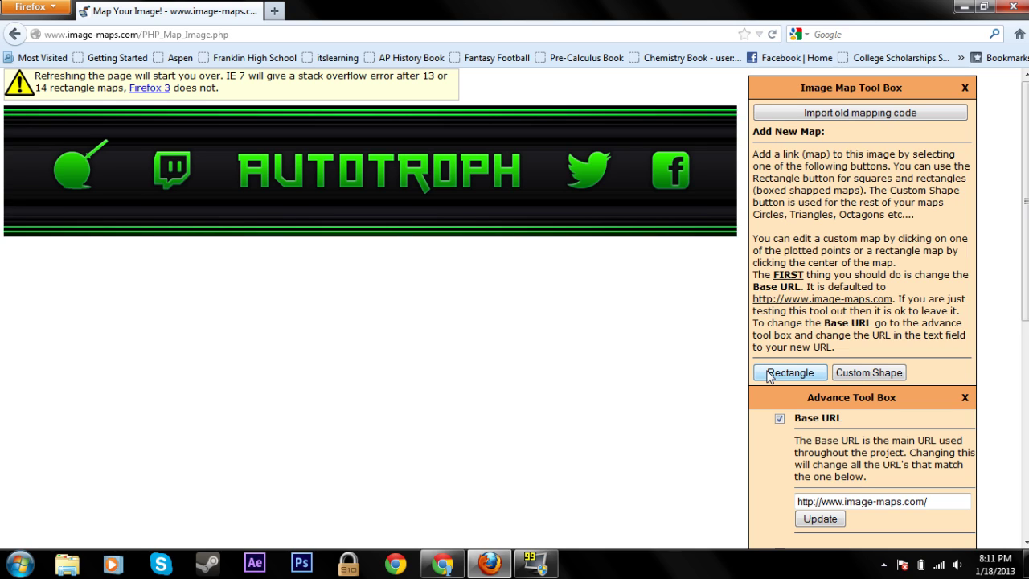
# Place a rectangle map area over the green apple icon and select its default link address.
pyautogui.click(770, 373)
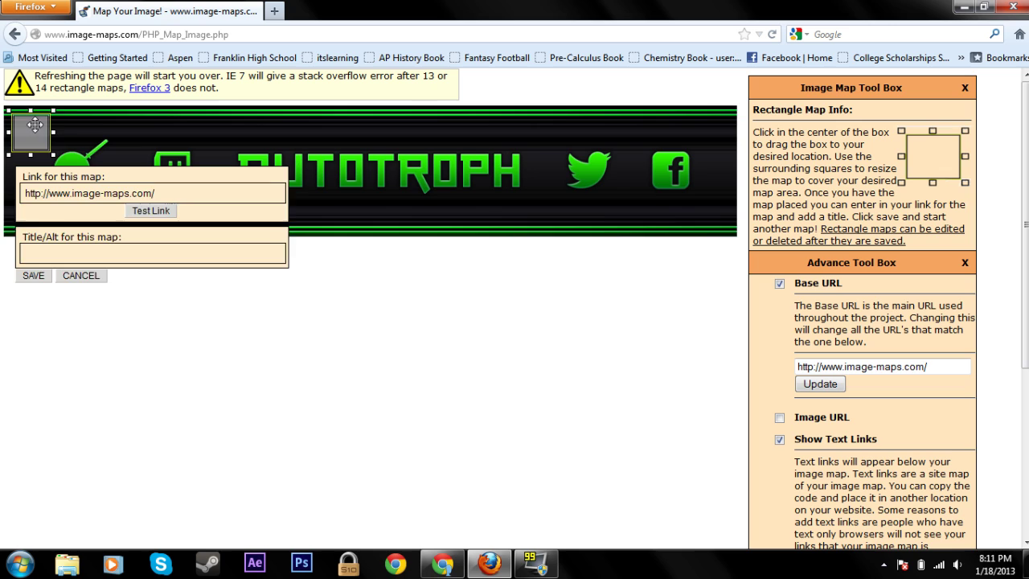
pyautogui.moveTo(33, 123)
pyautogui.mouseDown()
pyautogui.moveTo(81, 169)
pyautogui.moveTo(103, 174)
pyautogui.moveTo(45, 136)
pyautogui.mouseUp()
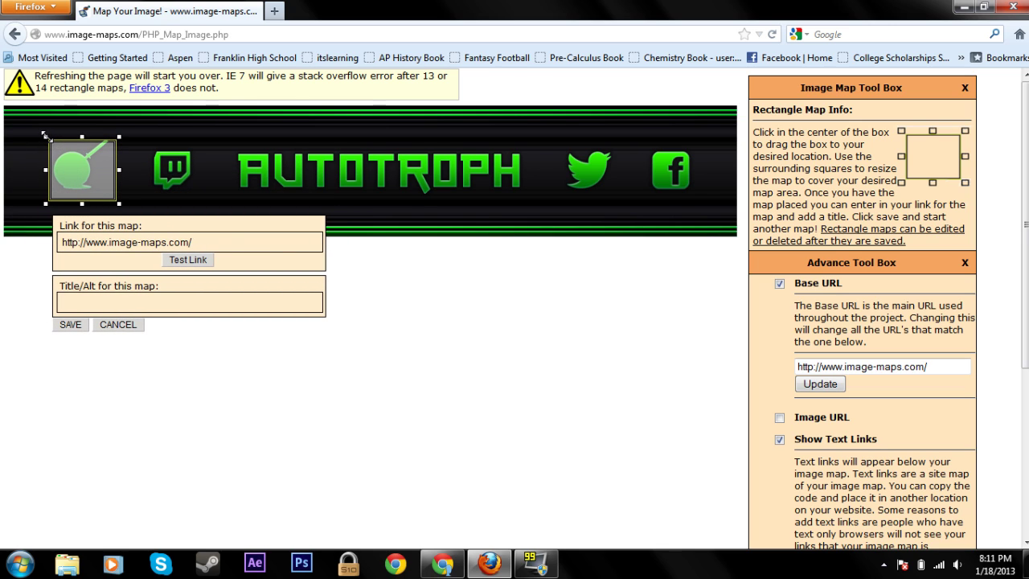
pyautogui.moveTo(75, 177); pyautogui.dragTo(73, 173)
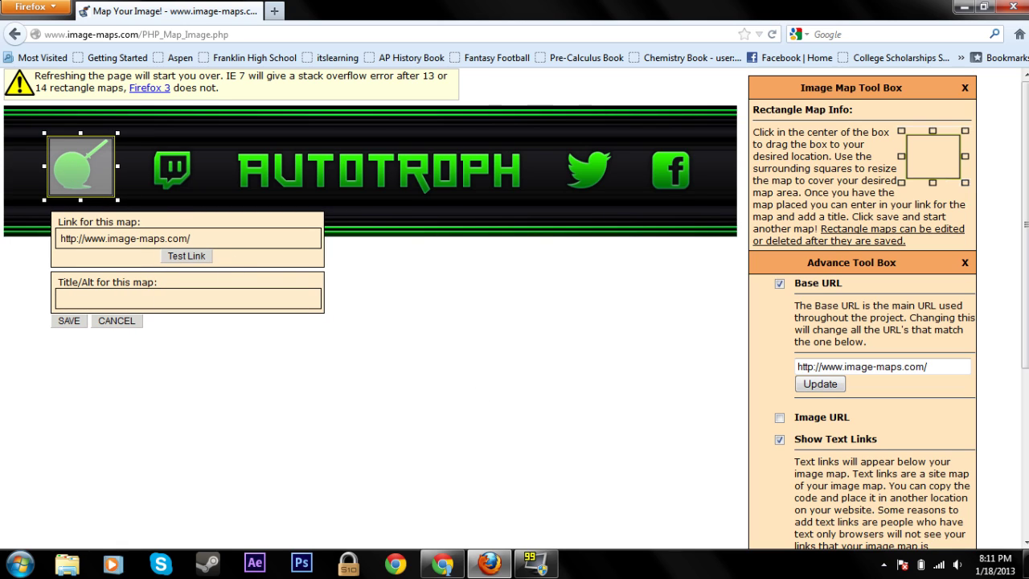
pyautogui.hotkey('shift', 'Home')
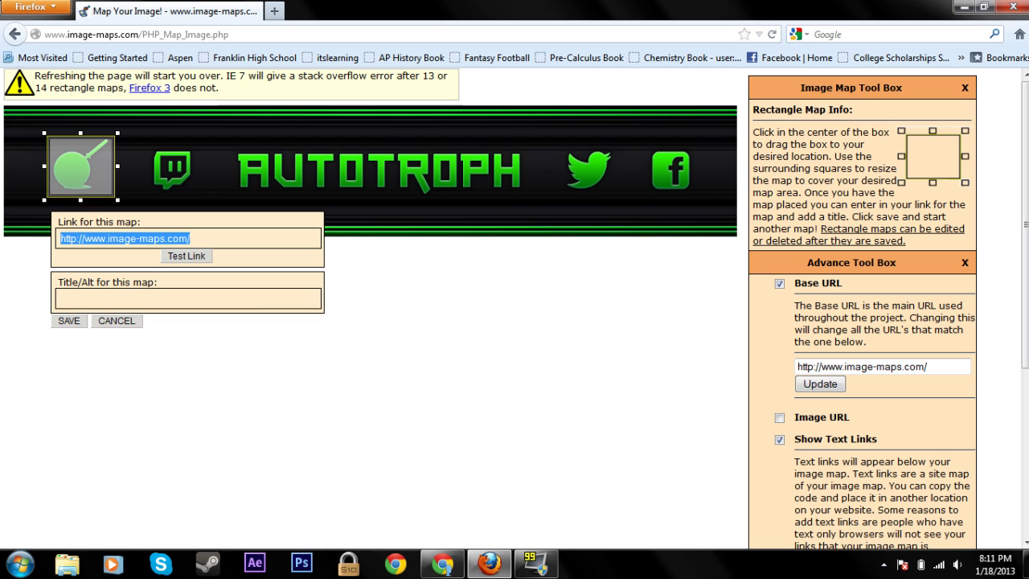
# Open Social Blade's YouTube stats page in a new Chrome tab and copy its address socialblade.com/youtube/.
pyautogui.click(443, 563)
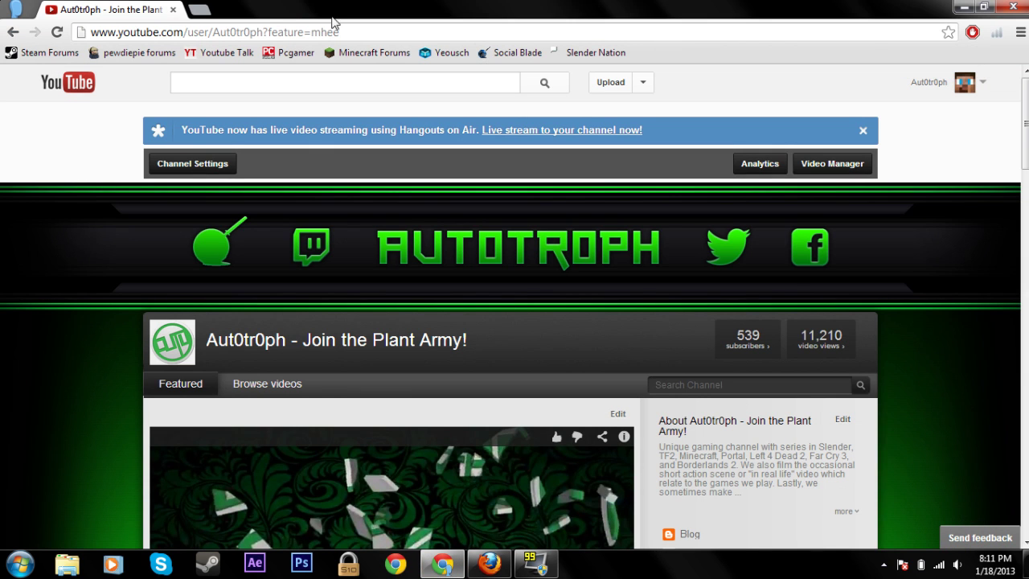
pyautogui.click(201, 9)
pyautogui.click(519, 54)
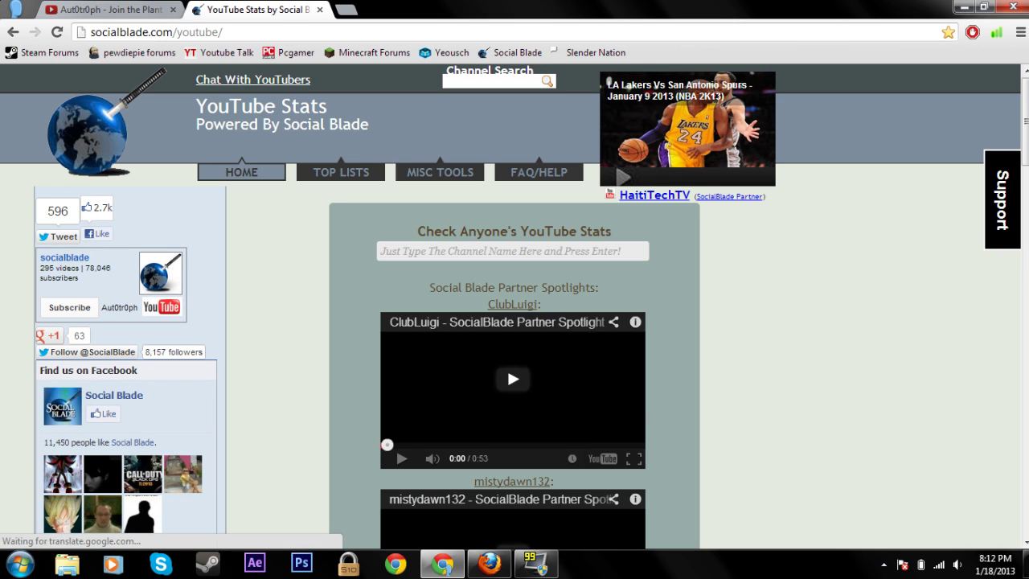
pyautogui.hotkey('ctrl', 'l')
pyautogui.rightClick(207, 36)
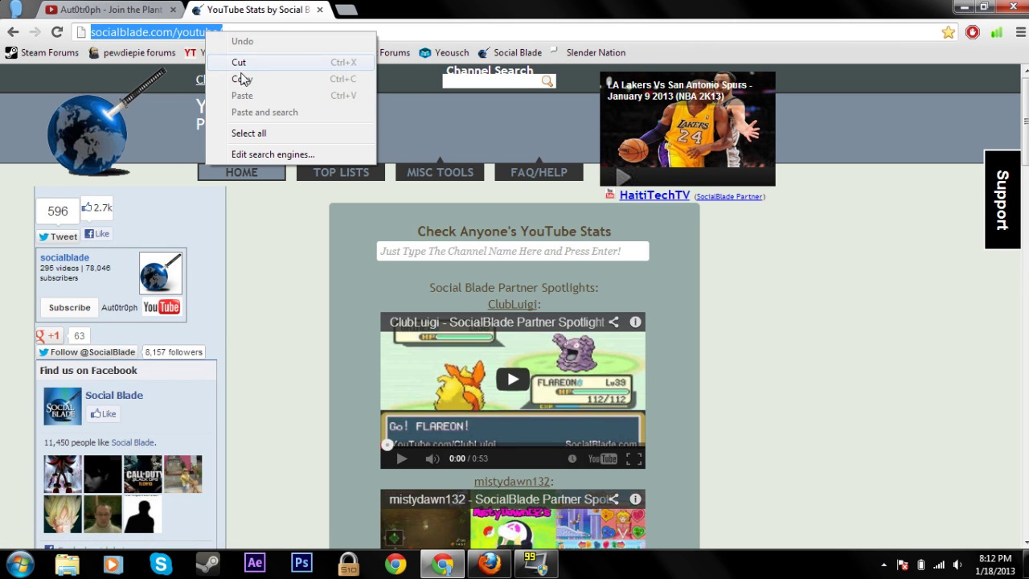
pyautogui.click(241, 76)
# Give the plant icon's rectangle the socialblade.com/youtube/ link, test it, and save the area.
pyautogui.click(489, 563)
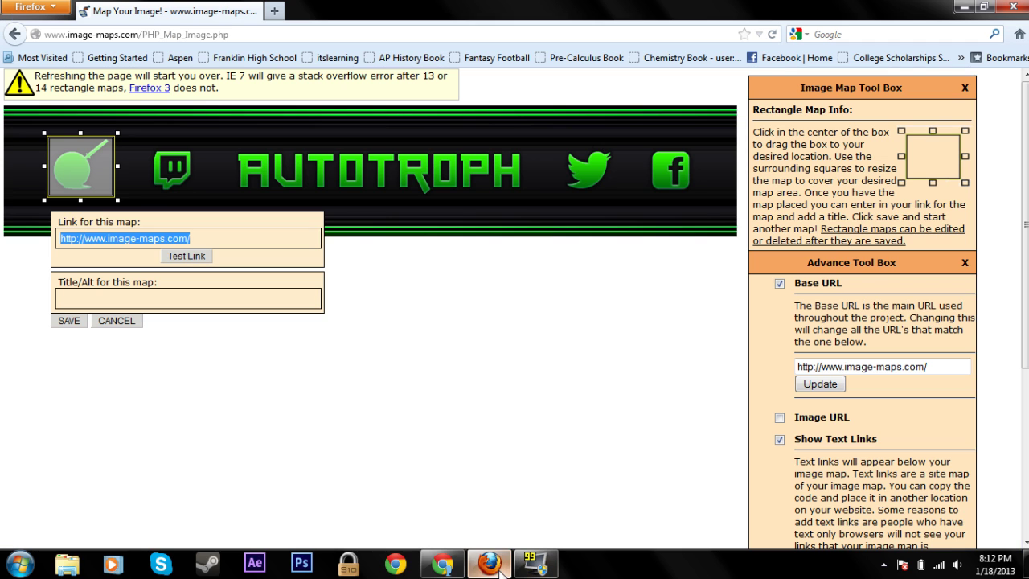
pyautogui.hotkey('ctrl', 'v')
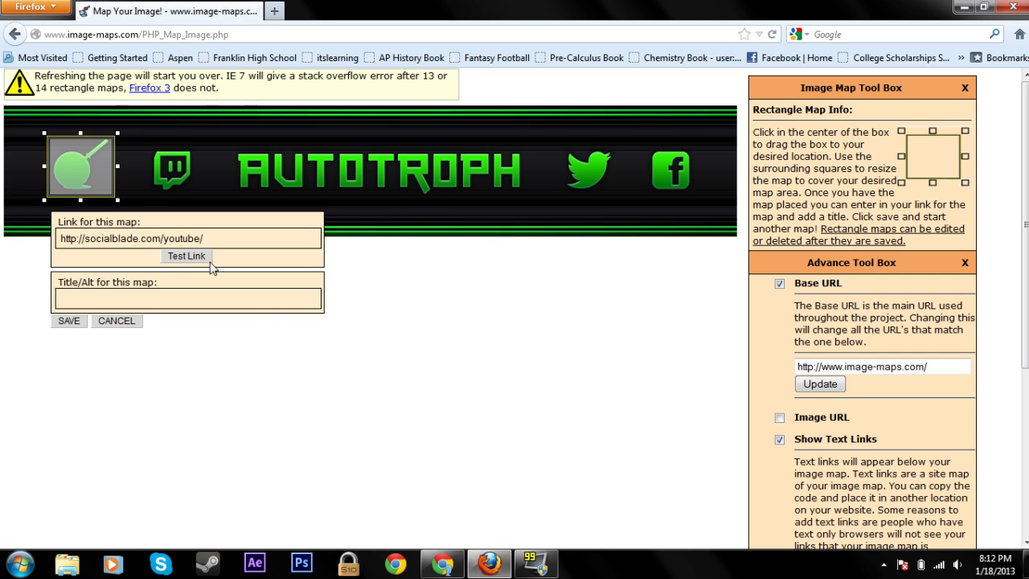
pyautogui.click(187, 257)
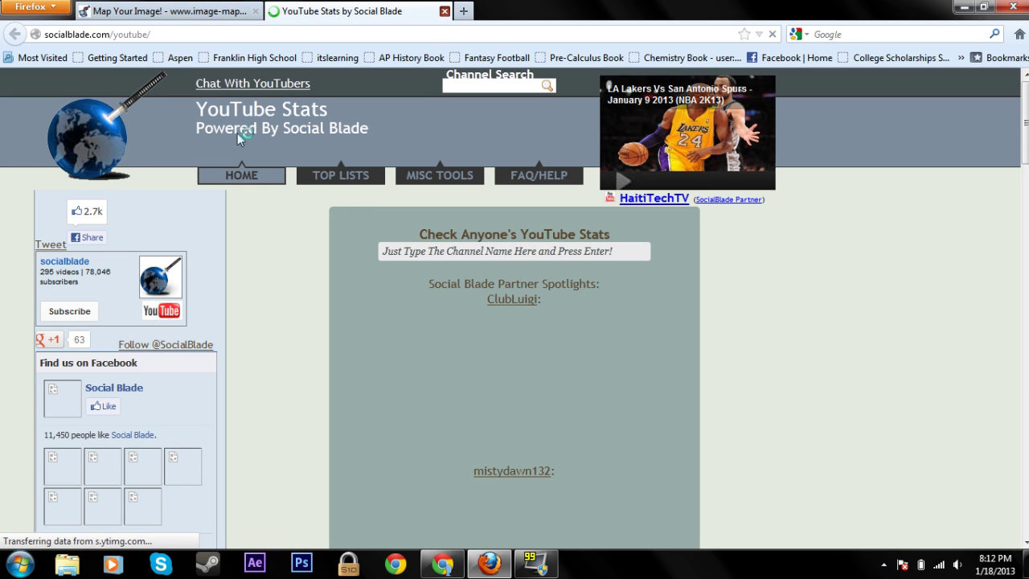
pyautogui.click(444, 11)
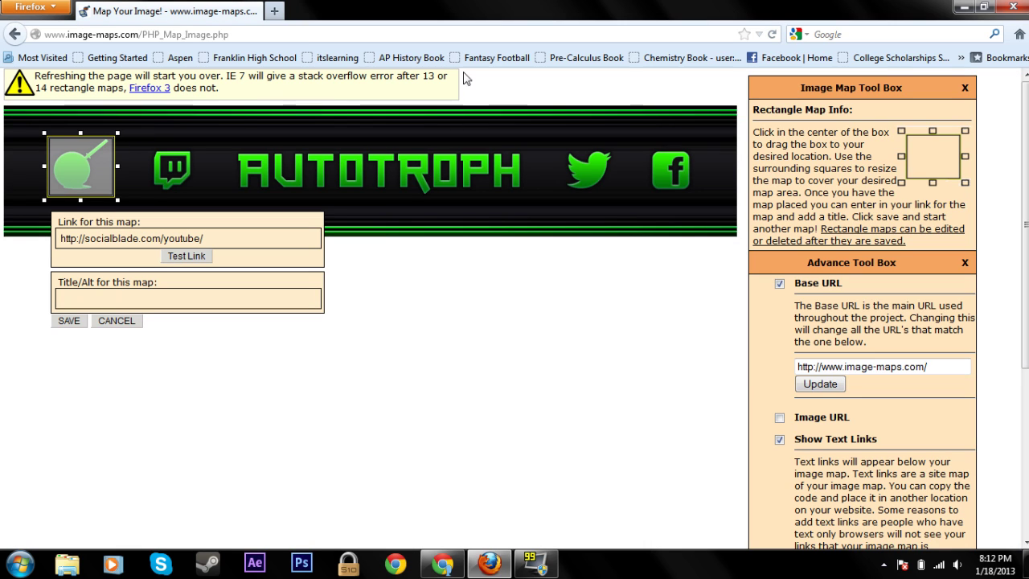
pyautogui.click(69, 321)
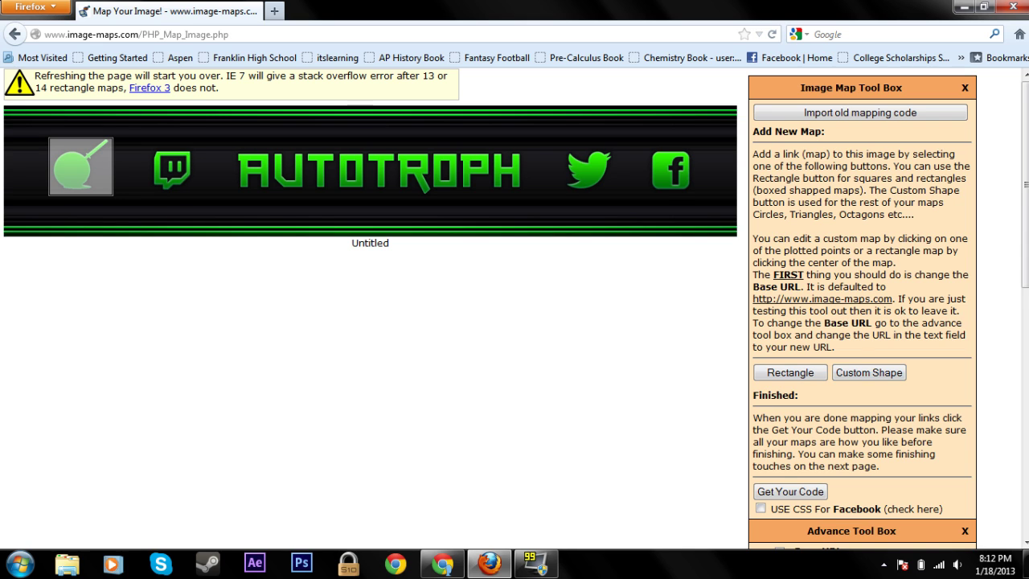
# Scroll the tool box and choose Get Your Code for the finished image map.
pyautogui.scroll(-2, 485, 283)
pyautogui.scroll(2, 138, 291)
pyautogui.scroll(-4, 994, 328)
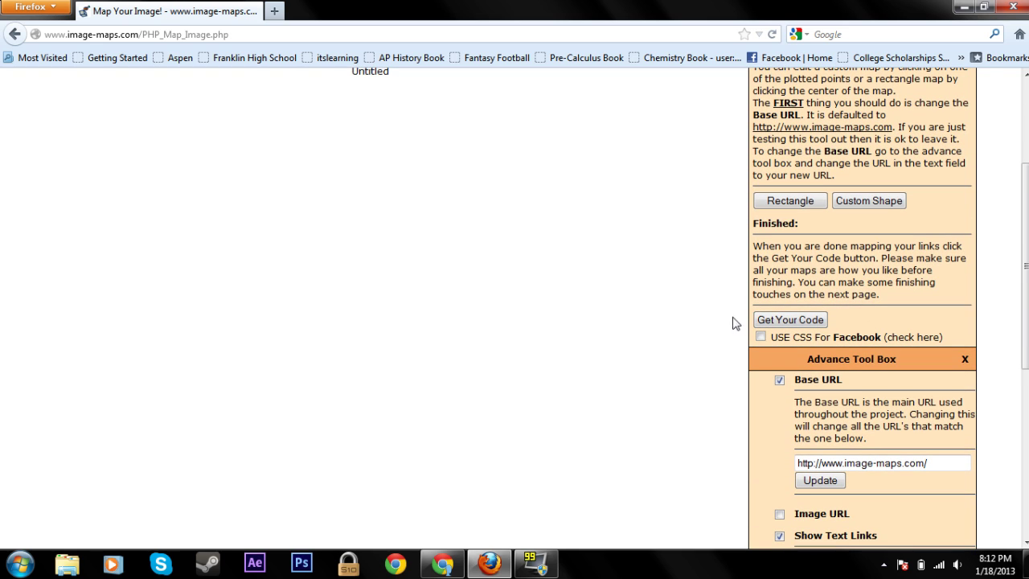
pyautogui.click(780, 322)
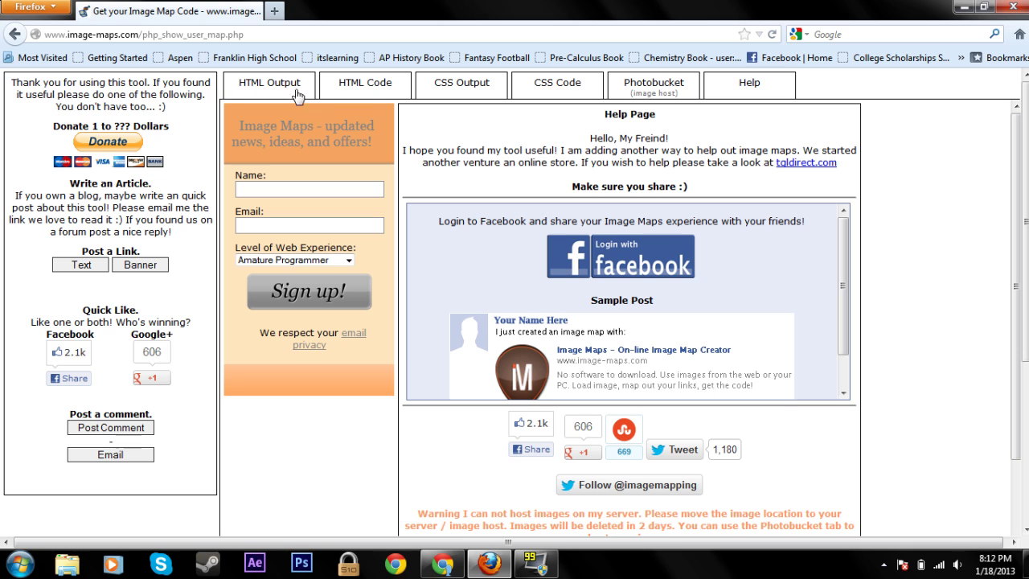
# Select and copy all of the generated code from the HTML Code tab.
pyautogui.click(369, 89)
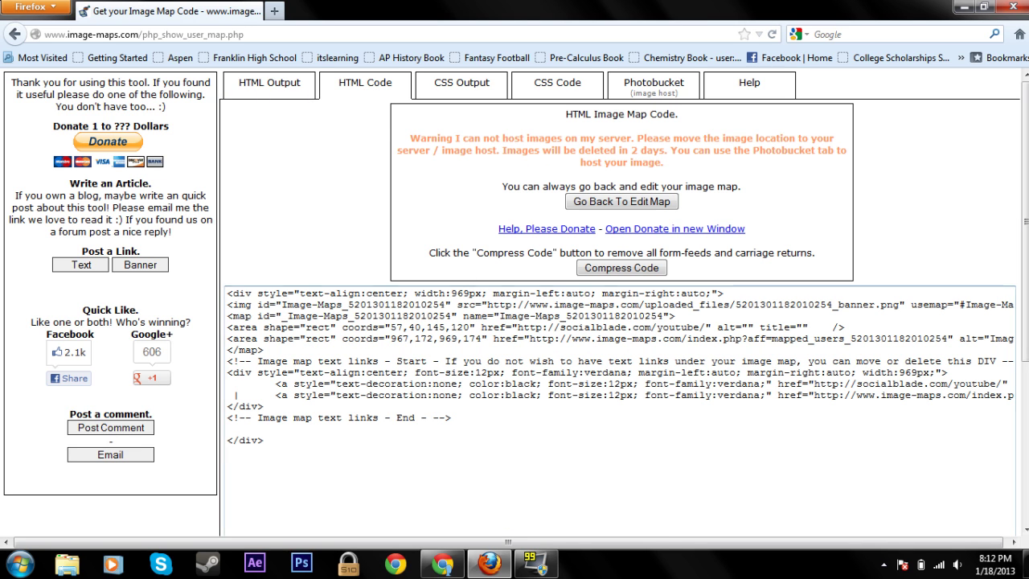
pyautogui.hotkey('shift', 'Up')
pyautogui.hotkey('shift', 'Up')
pyautogui.hotkey('shift', 'Up')
pyautogui.hotkey('shift', 'Up')
pyautogui.hotkey('shift', 'Up')
pyautogui.hotkey('shift', 'Up')
pyautogui.hotkey('shift', 'Up')
pyautogui.hotkey('shift', 'Up')
pyautogui.hotkey('shift', 'Up')
pyautogui.hotkey('shift', 'Up')
pyautogui.hotkey('shift', 'Up')
pyautogui.hotkey('shift', 'Up')
pyautogui.hotkey('shift', 'Up')
pyautogui.hotkey('shift', 'Up')
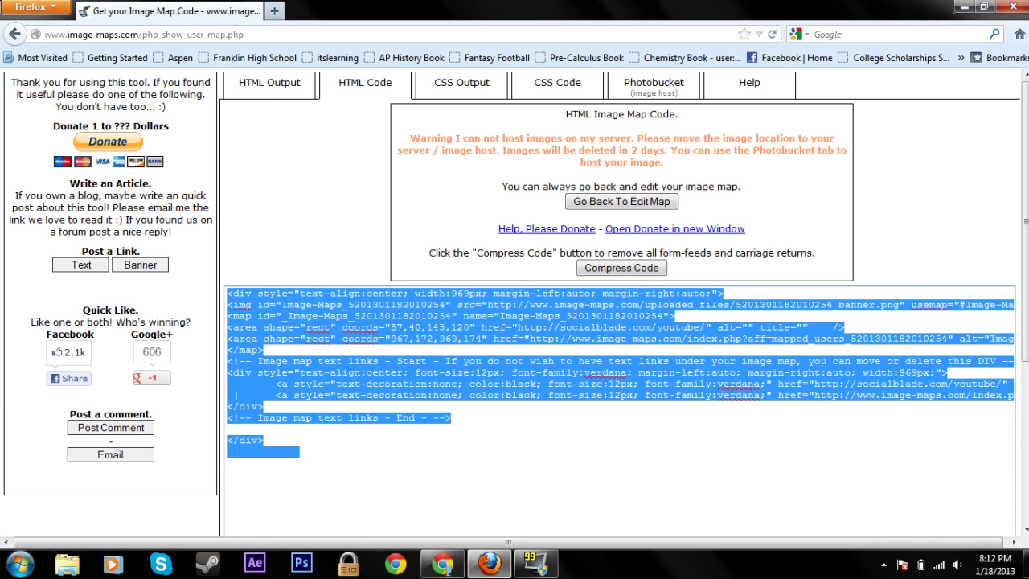
pyautogui.rightClick(506, 385)
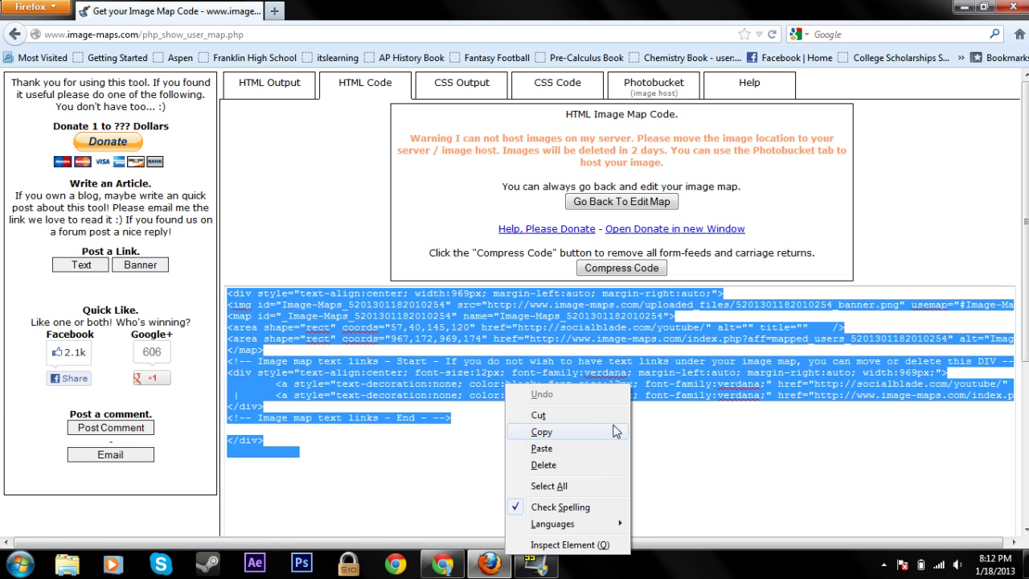
pyautogui.click(545, 433)
# Switch to the YouTube channel page in Chrome and open Channel Settings.
pyautogui.click(442, 563)
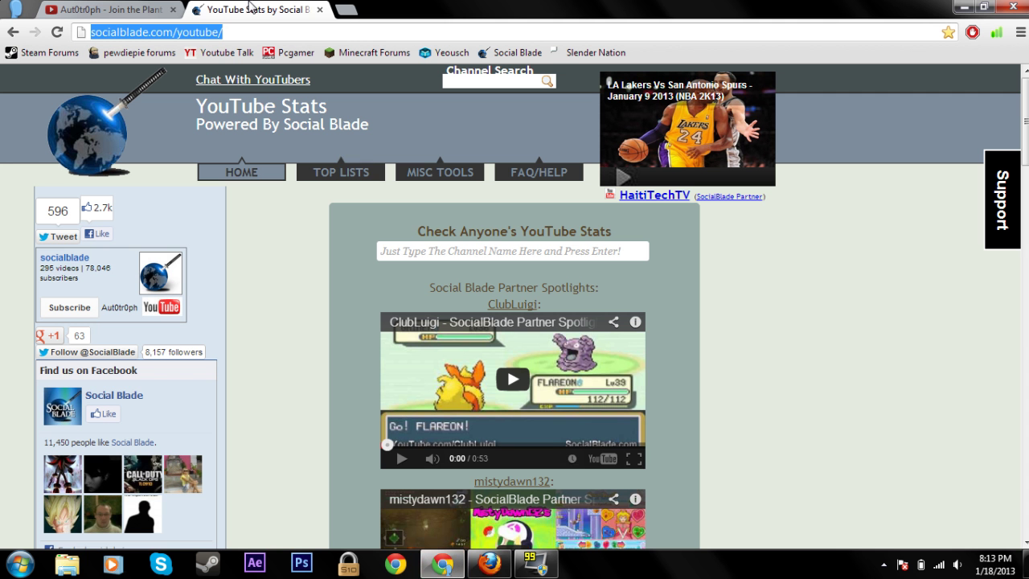
pyautogui.click(113, 10)
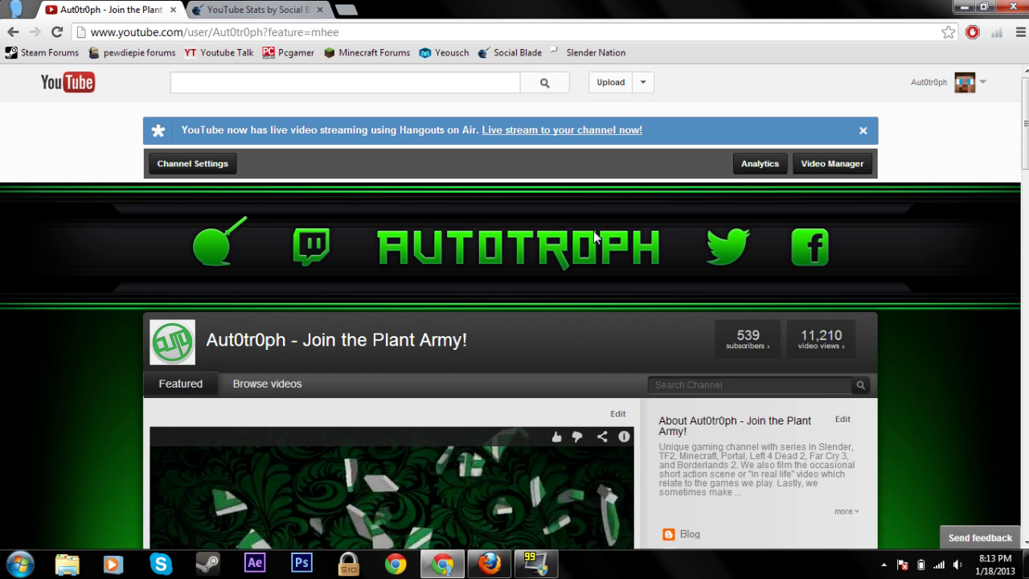
pyautogui.scroll(-2, 318, 384)
pyautogui.scroll(2, 535, 159)
pyautogui.scroll(-8, 310, 431)
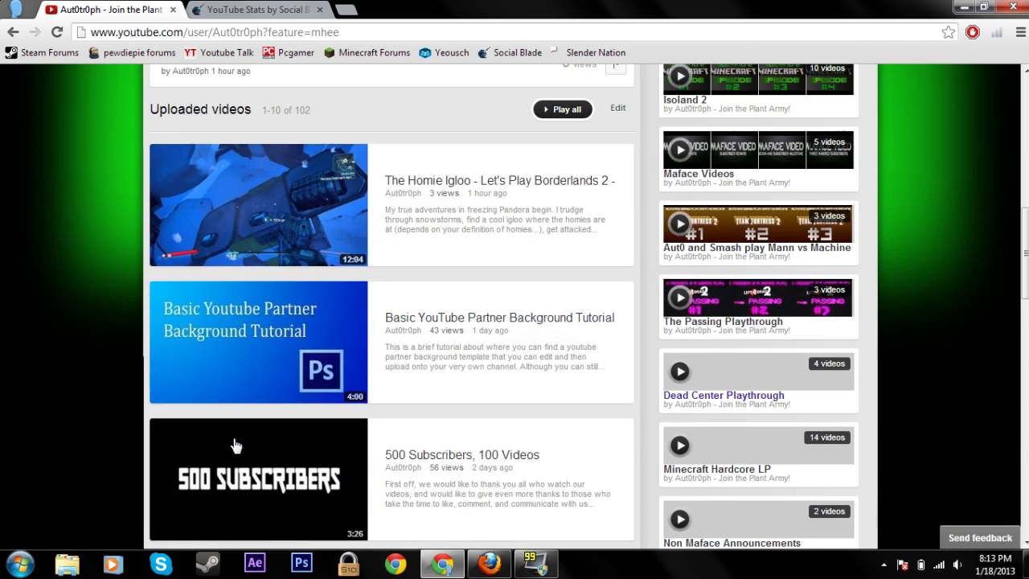
pyautogui.scroll(8, 318, 427)
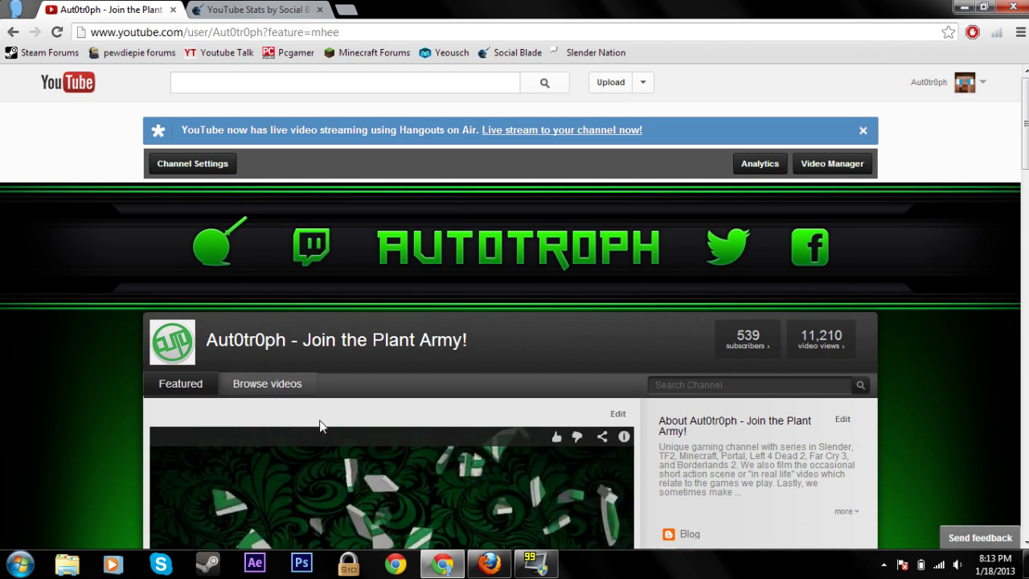
pyautogui.click(193, 164)
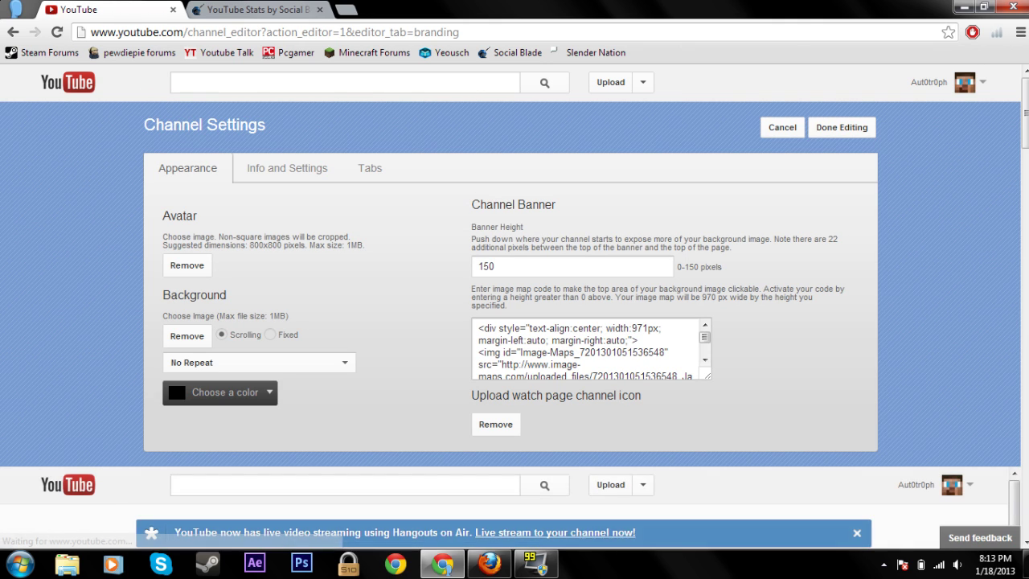
# Enlarge the image map code box by dragging its resize handle much taller.
pyautogui.moveTo(709, 385); pyautogui.dragTo(744, 538)
pyautogui.scroll(-2, 752, 451)
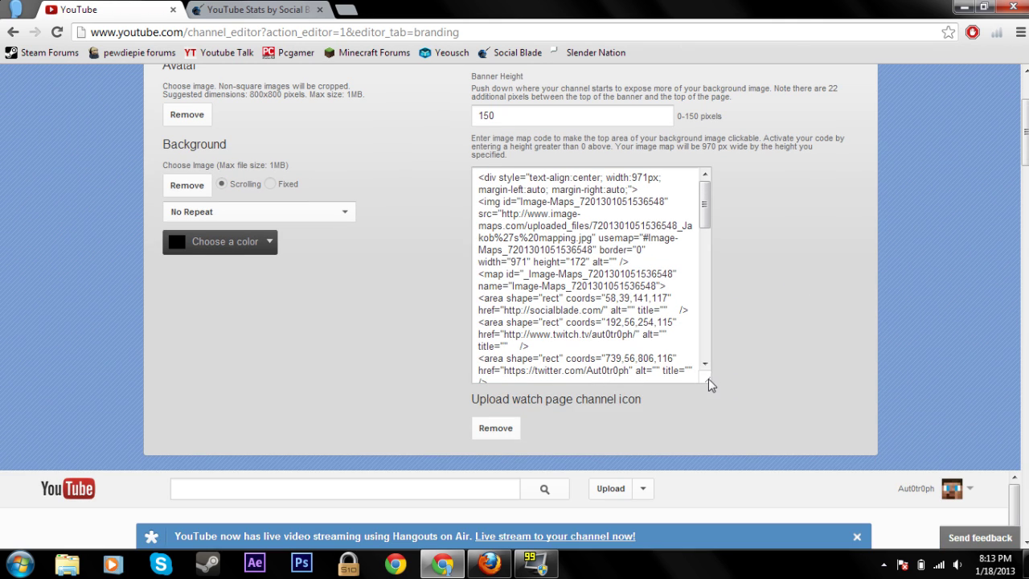
pyautogui.moveTo(707, 384); pyautogui.dragTo(778, 327)
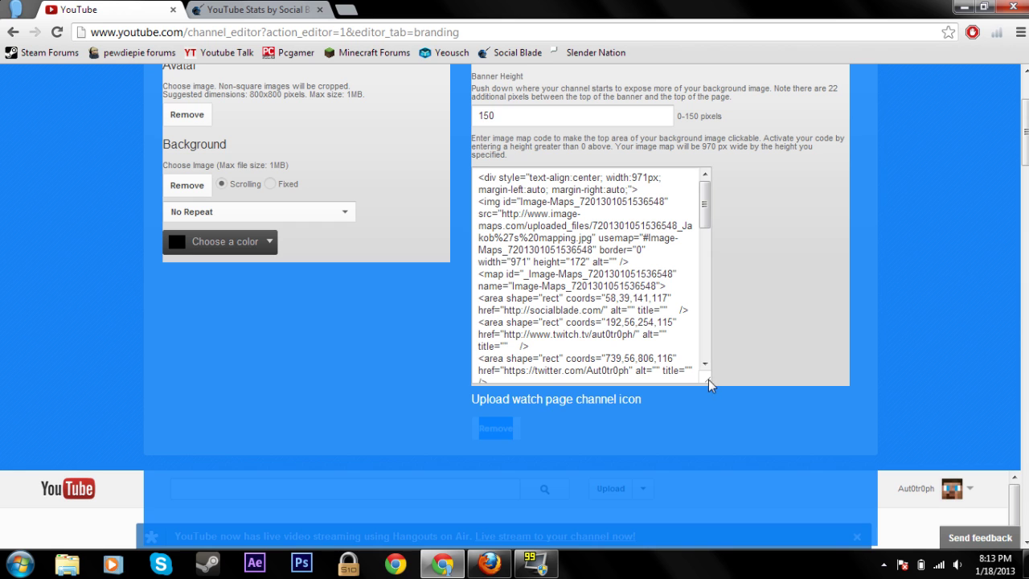
pyautogui.moveTo(711, 384); pyautogui.dragTo(725, 547)
pyautogui.click(743, 317)
pyautogui.scroll(-15, 715, 338)
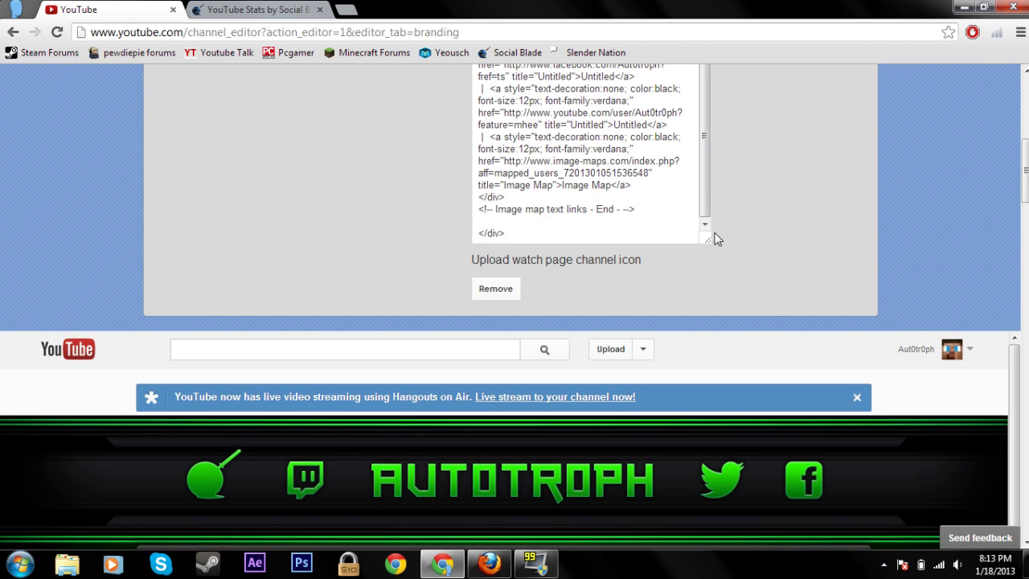
pyautogui.scroll(10, 715, 239)
pyautogui.scroll(-6, 730, 248)
pyautogui.scroll(10, 742, 243)
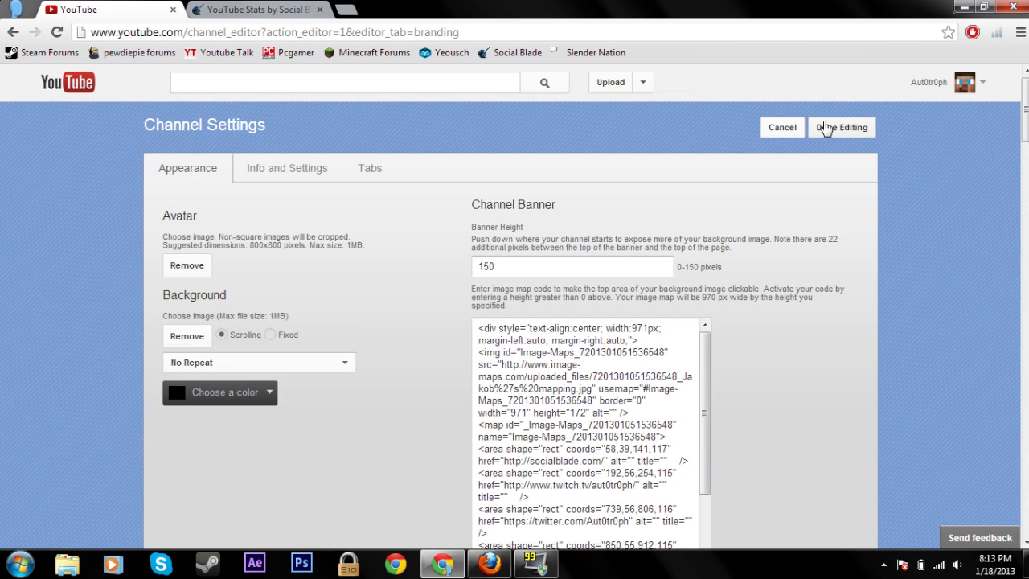
# Finish editing and open the plant, Twitch and AUTOTROPH title links in new tabs.
pyautogui.click(827, 128)
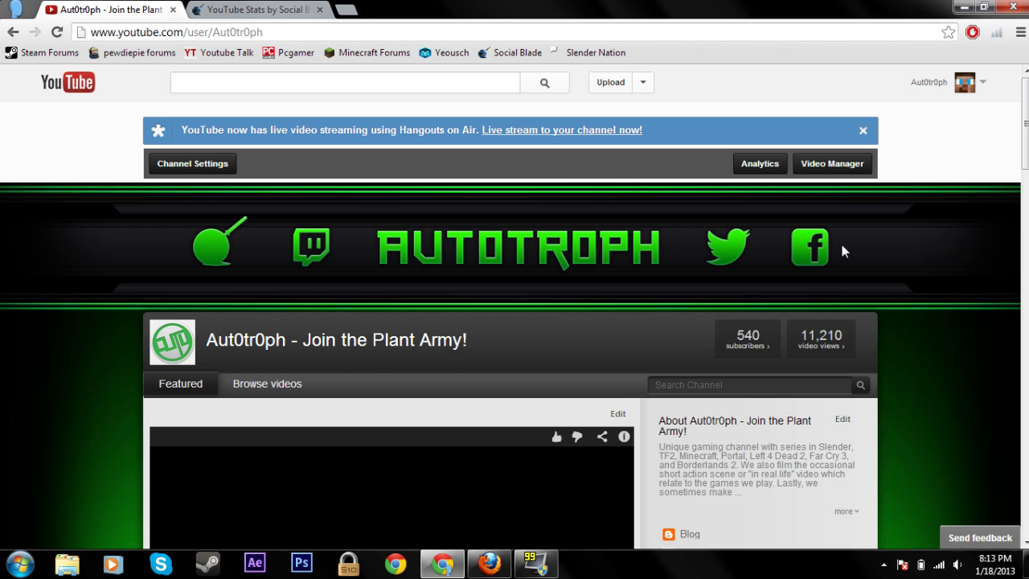
pyautogui.scroll(-3, 209, 481)
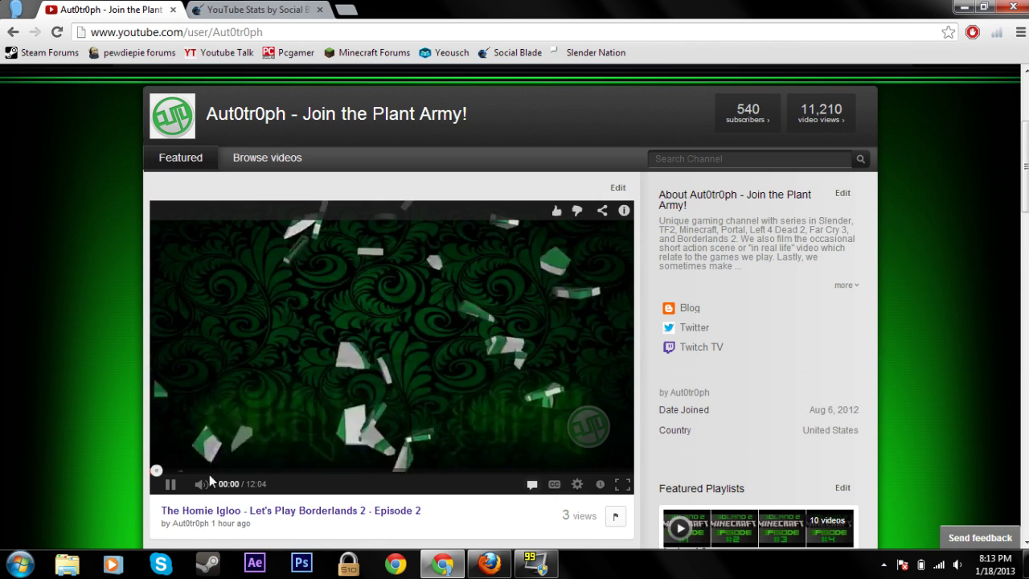
pyautogui.scroll(3, 294, 305)
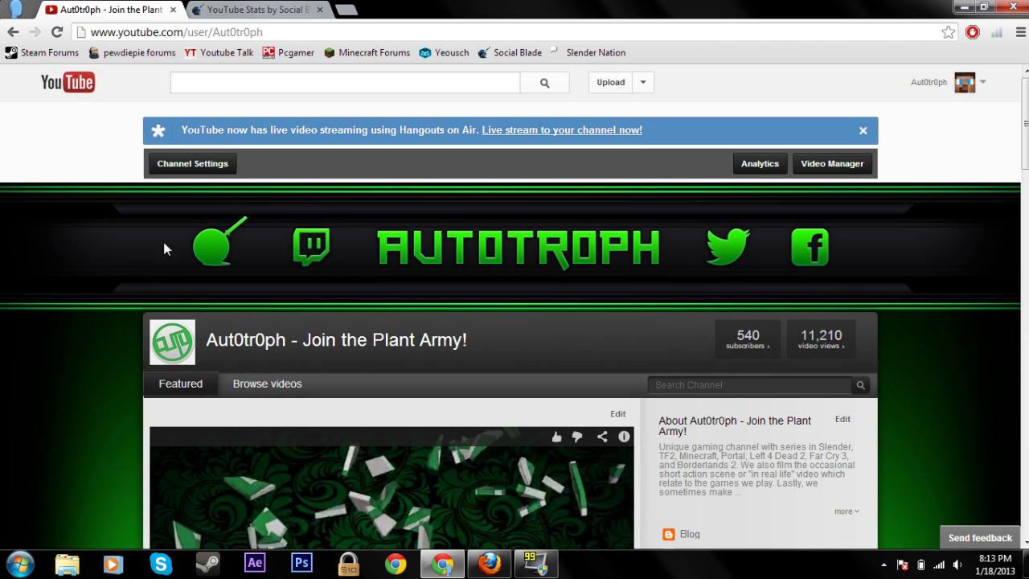
pyautogui.middleClick(211, 249)
pyautogui.middleClick(319, 245)
pyautogui.middleClick(533, 244)
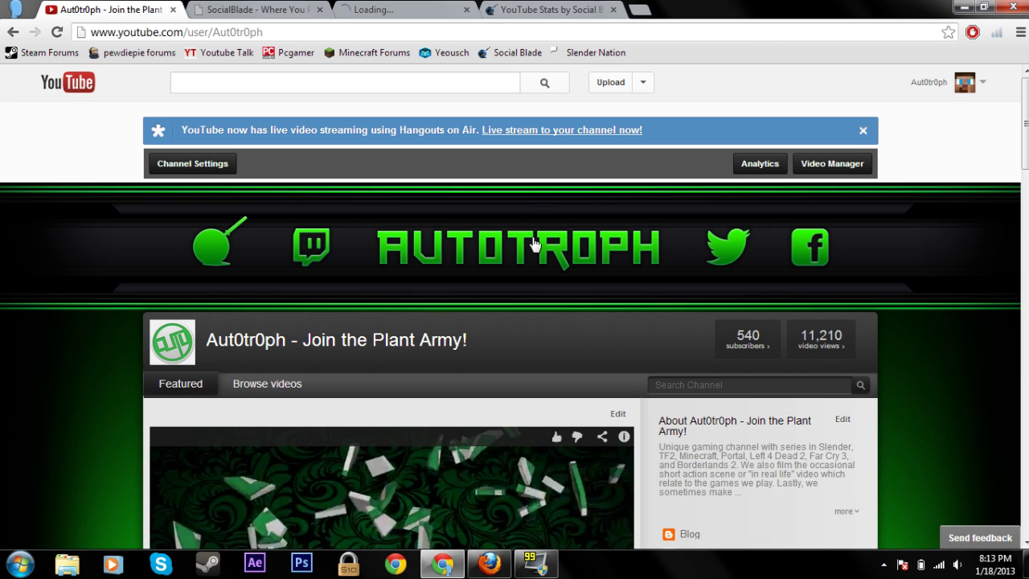
# Check the Twitch and channel tabs, then close them along with Social Blade.
pyautogui.click(418, 8)
pyautogui.click(599, 9)
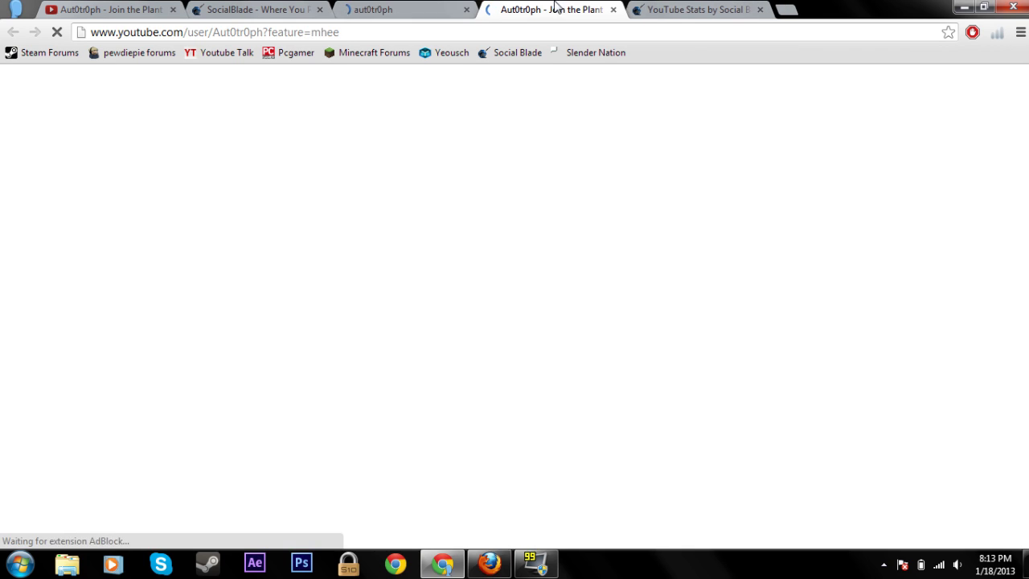
pyautogui.click(622, 10)
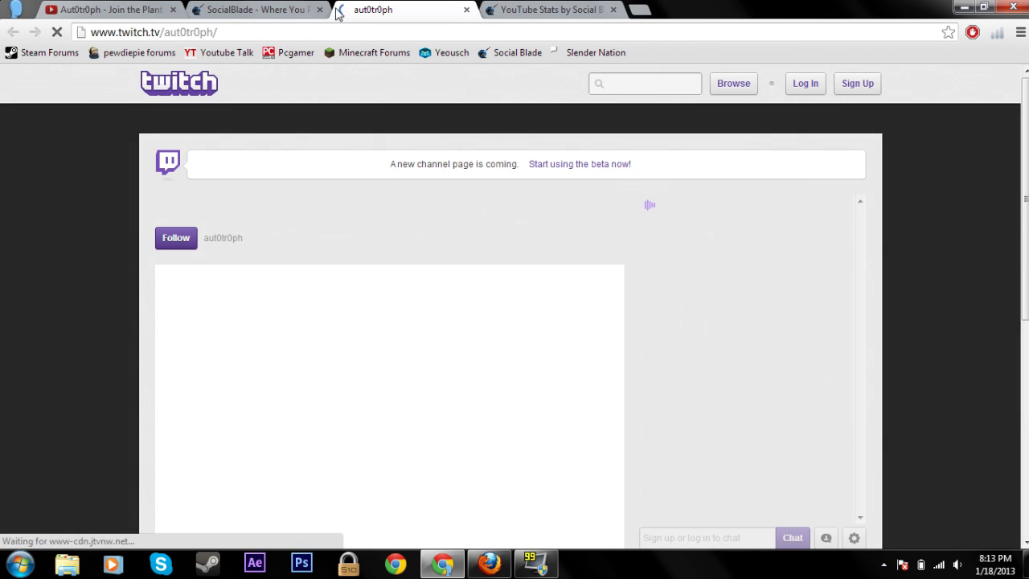
pyautogui.hotkey('ctrl', 'w')
pyautogui.click(320, 10)
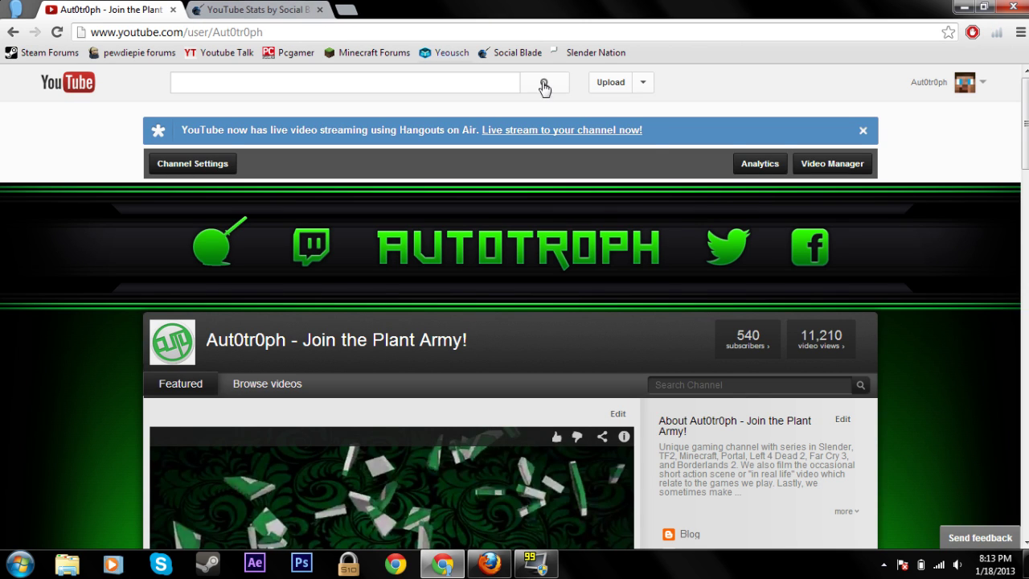